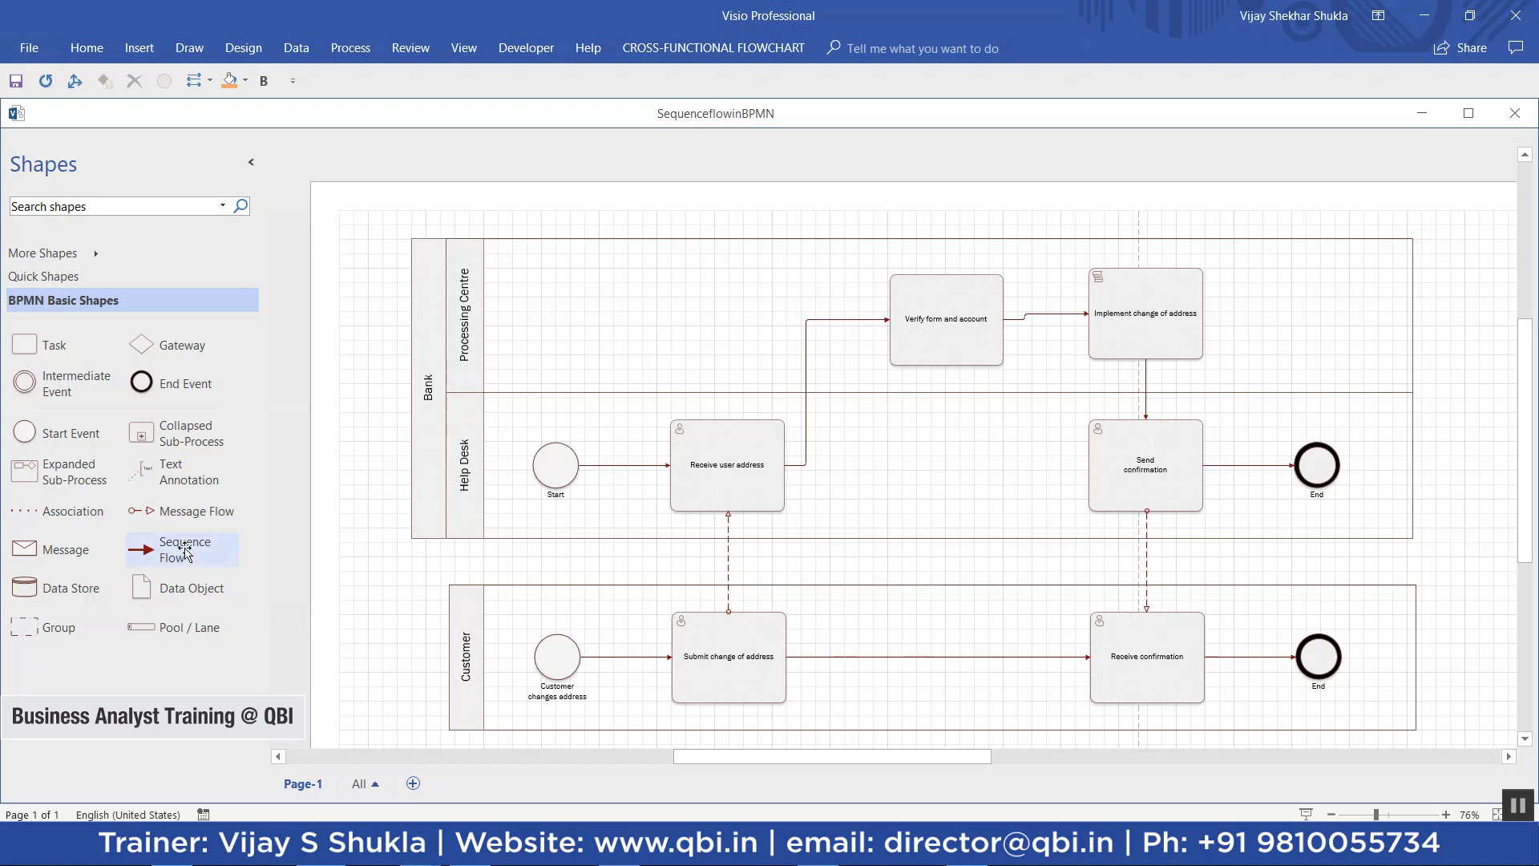
- Place a Sequence Flow connector in the empty area beside the Bank pool and delete it
{"action": "left_click_drag", "start_coordinate": [171, 550], "coordinate": [1475, 370]}
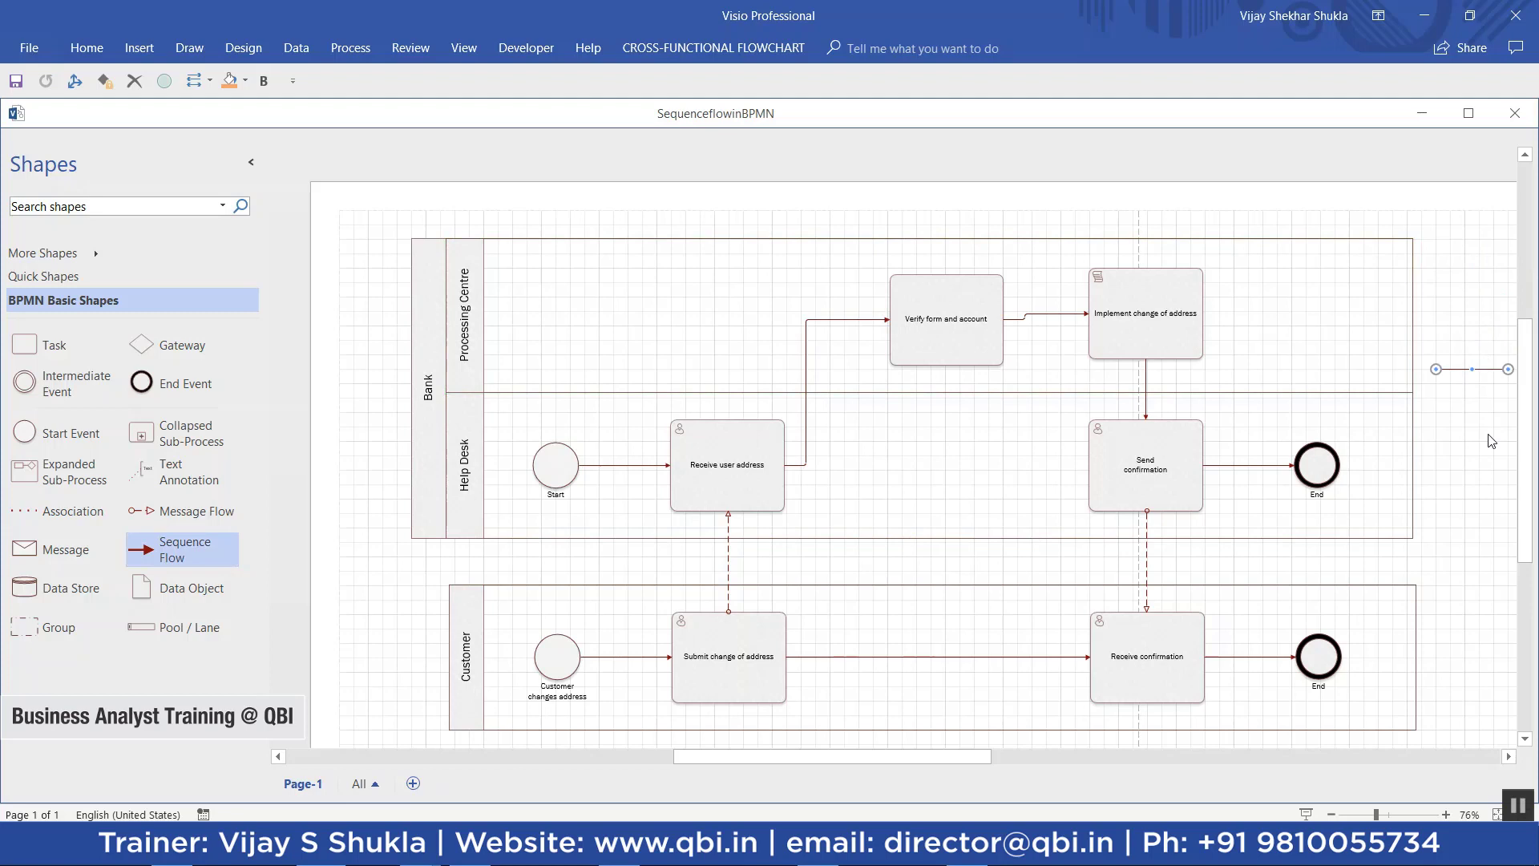
{"action": "left_click", "coordinate": [1491, 441]}
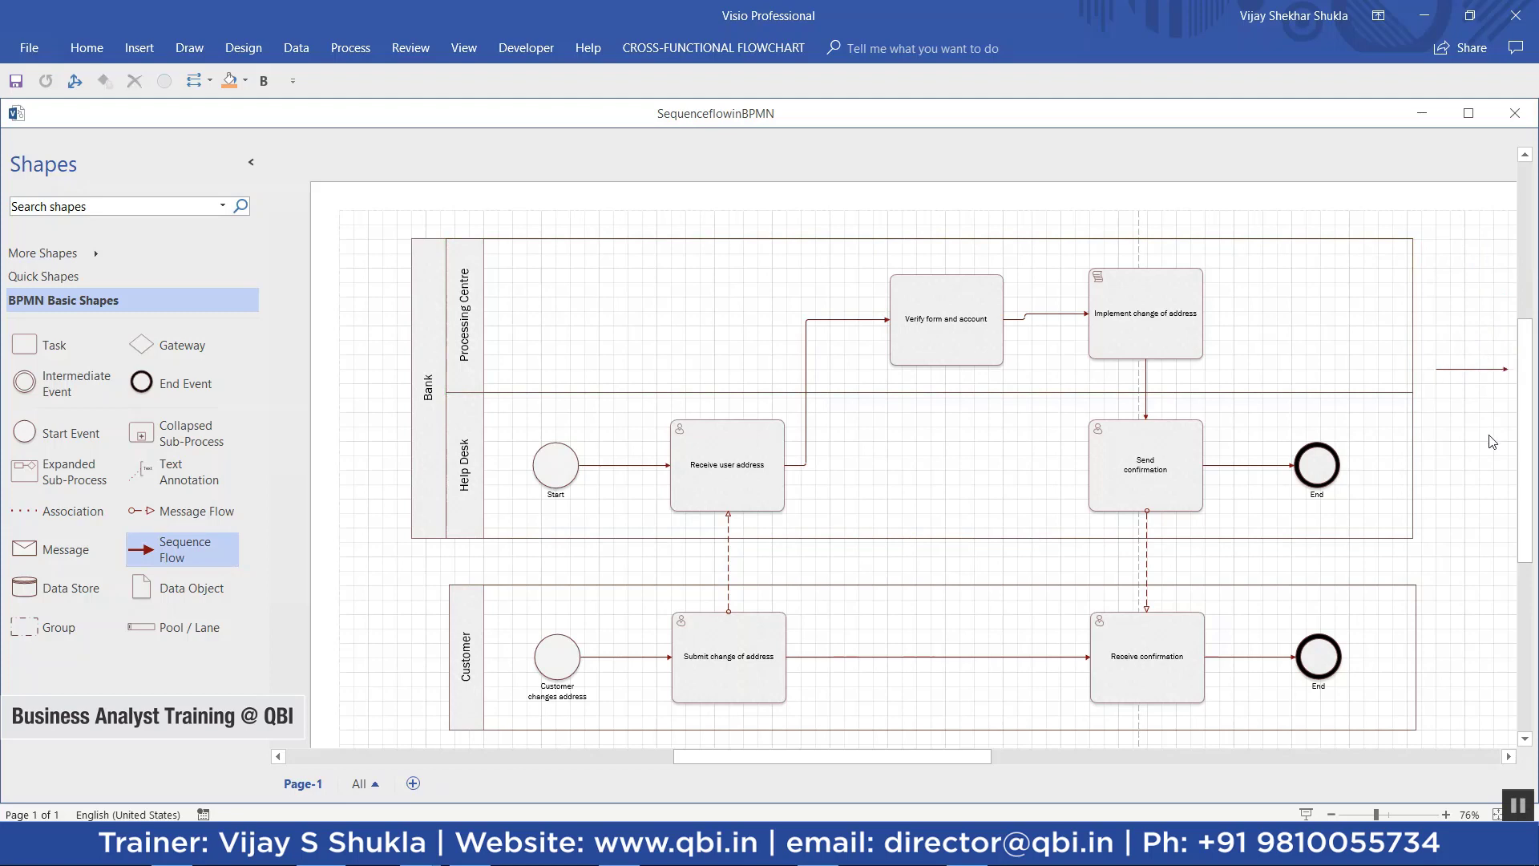
{"action": "left_click", "coordinate": [1479, 368]}
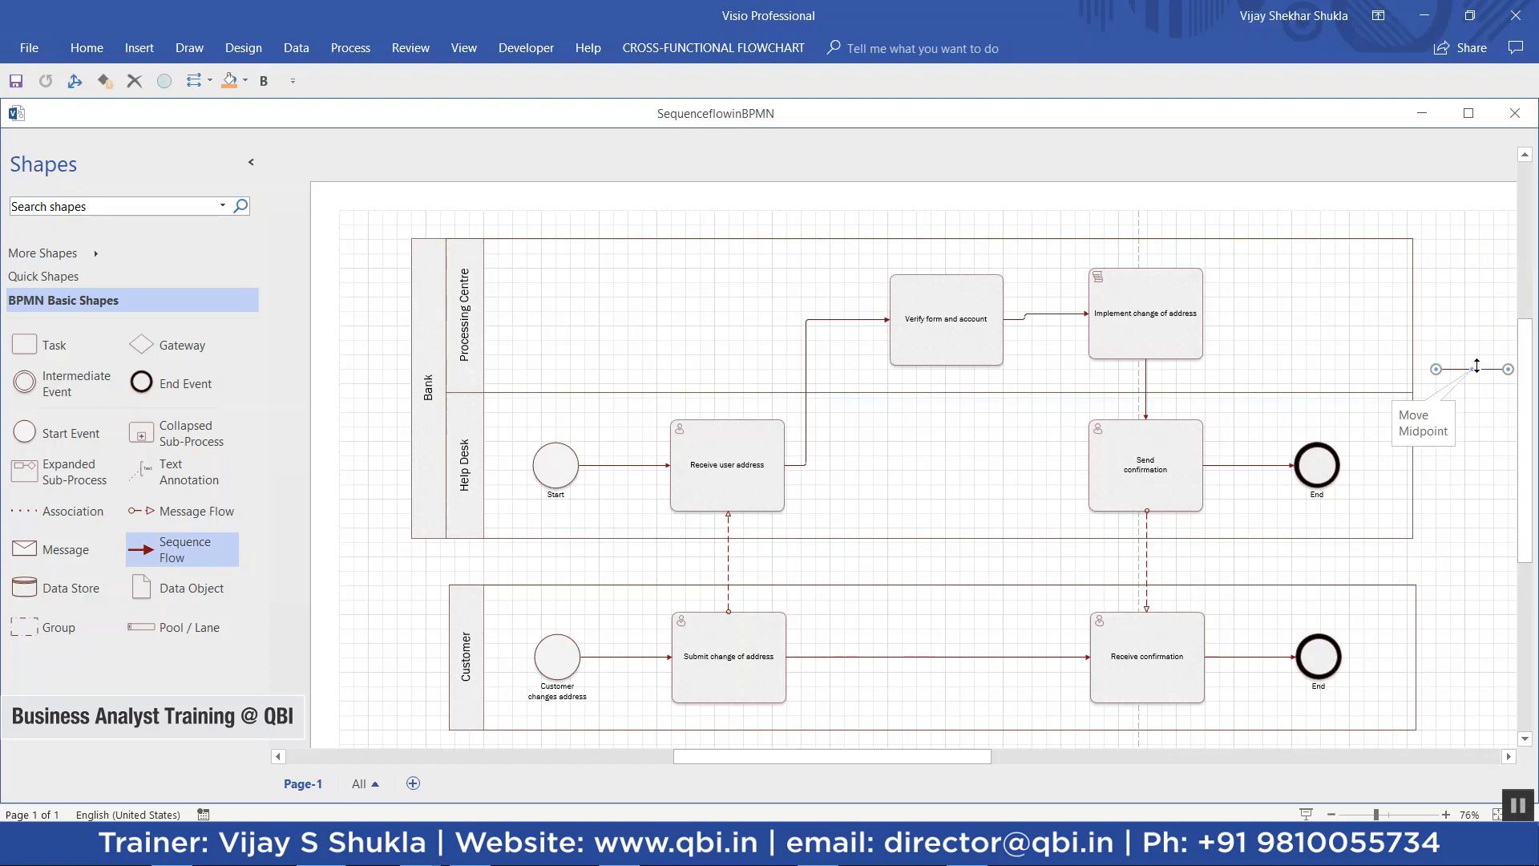
{"action": "key", "text": "Delete"}
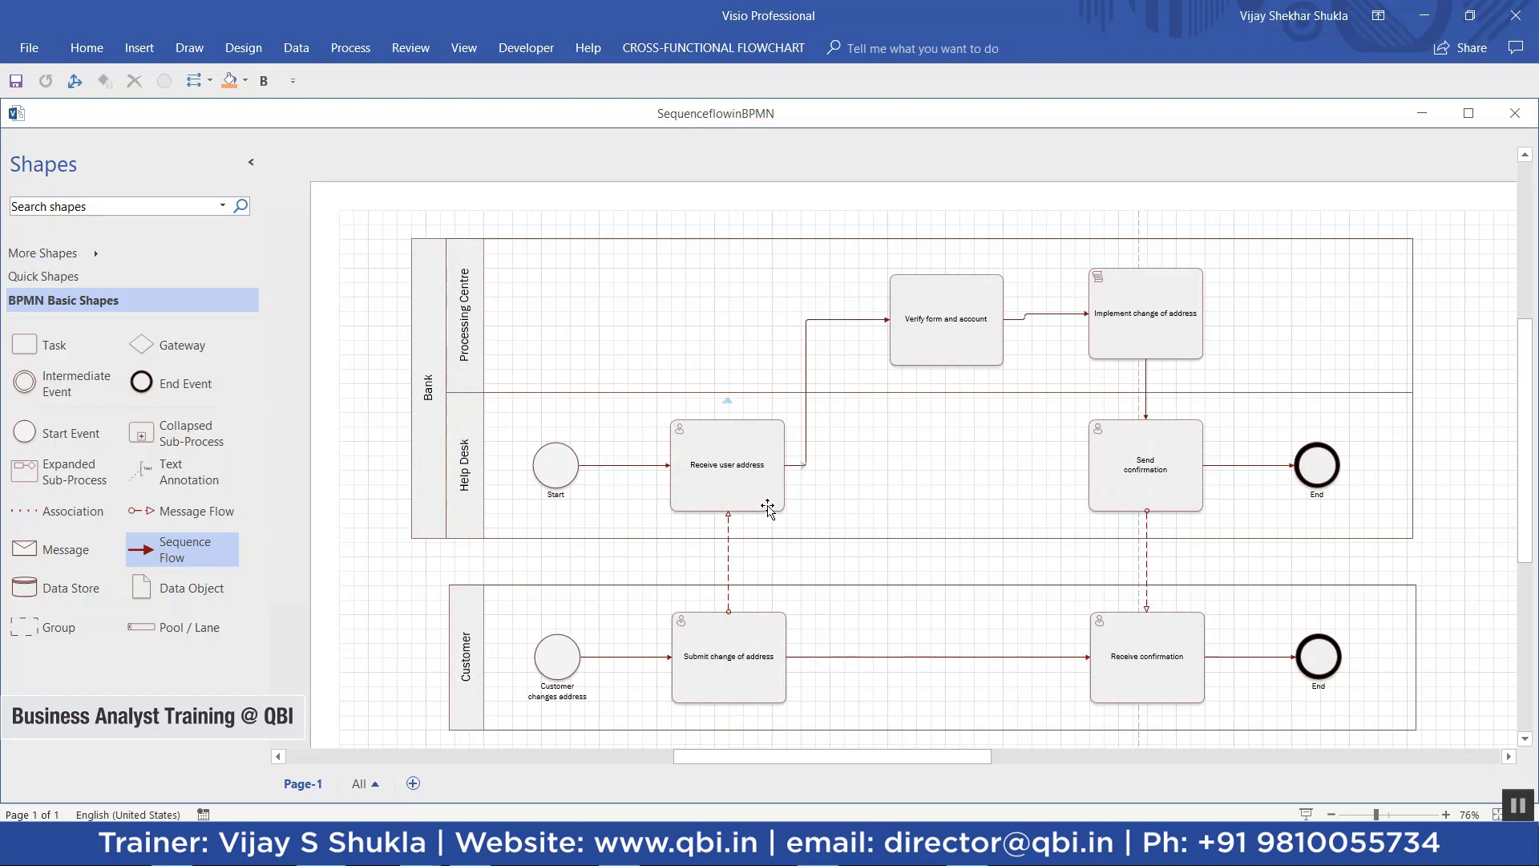
{"action": "mouse_move", "coordinate": [807, 480]}
{"action": "left_click", "coordinate": [1145, 622]}
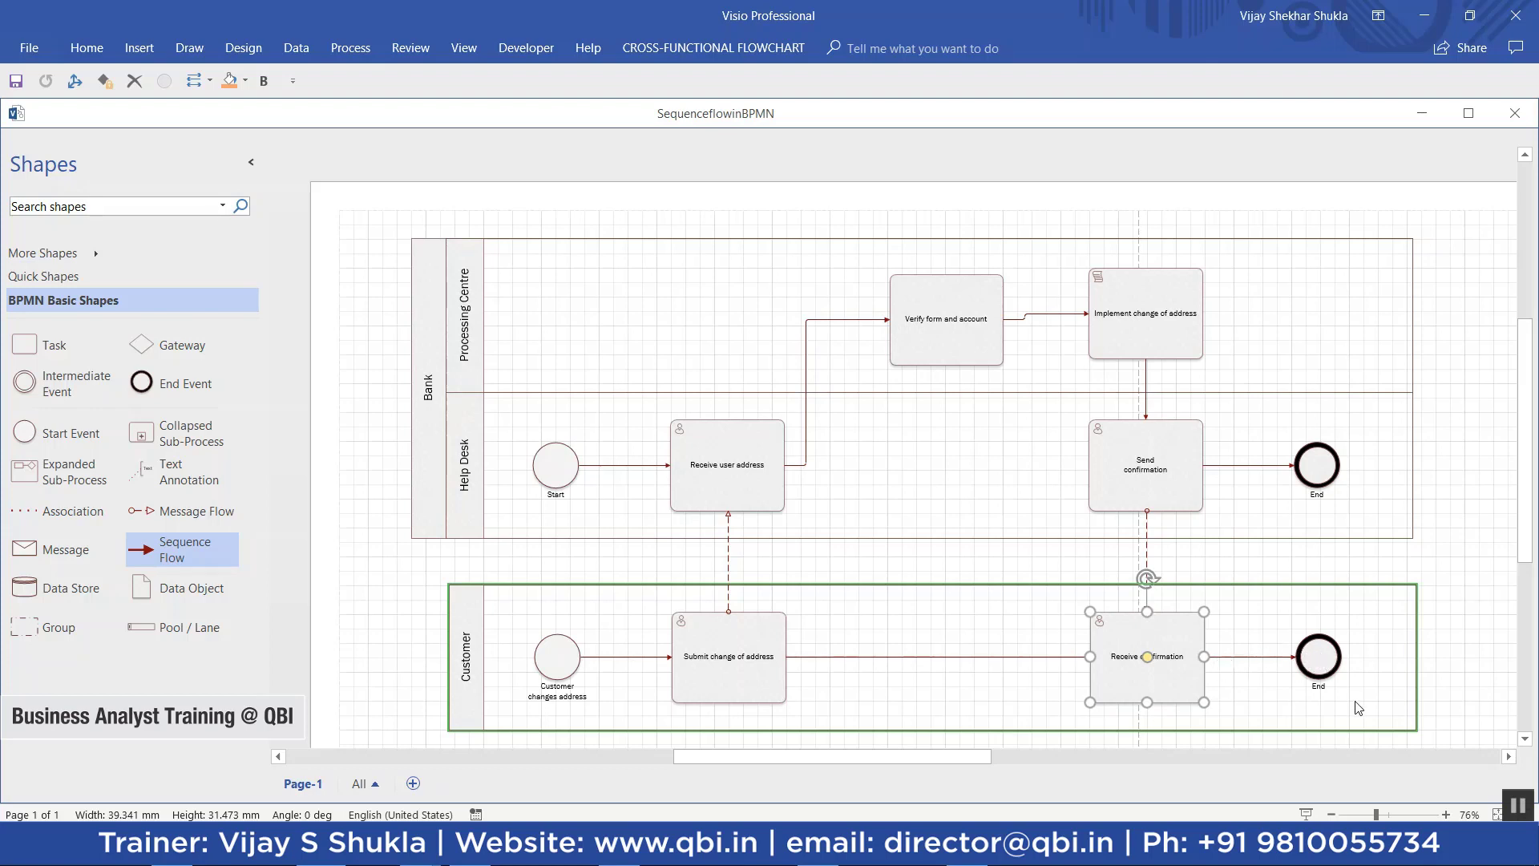
{"action": "left_click", "coordinate": [1475, 652]}
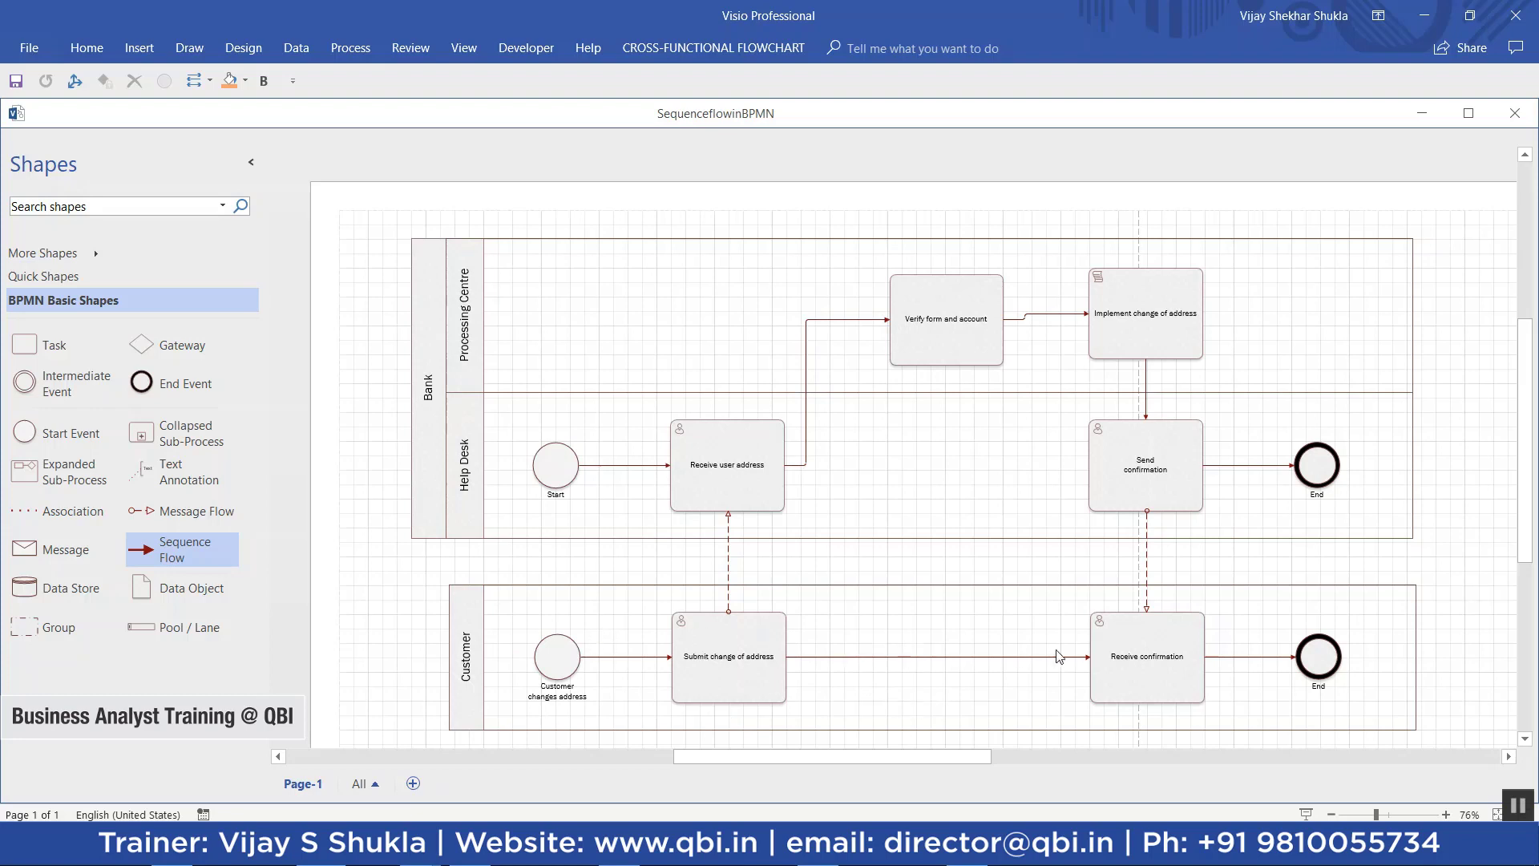
- Validate the diagram with Check Diagram and dismiss the validation message
{"action": "left_click", "coordinate": [353, 48]}
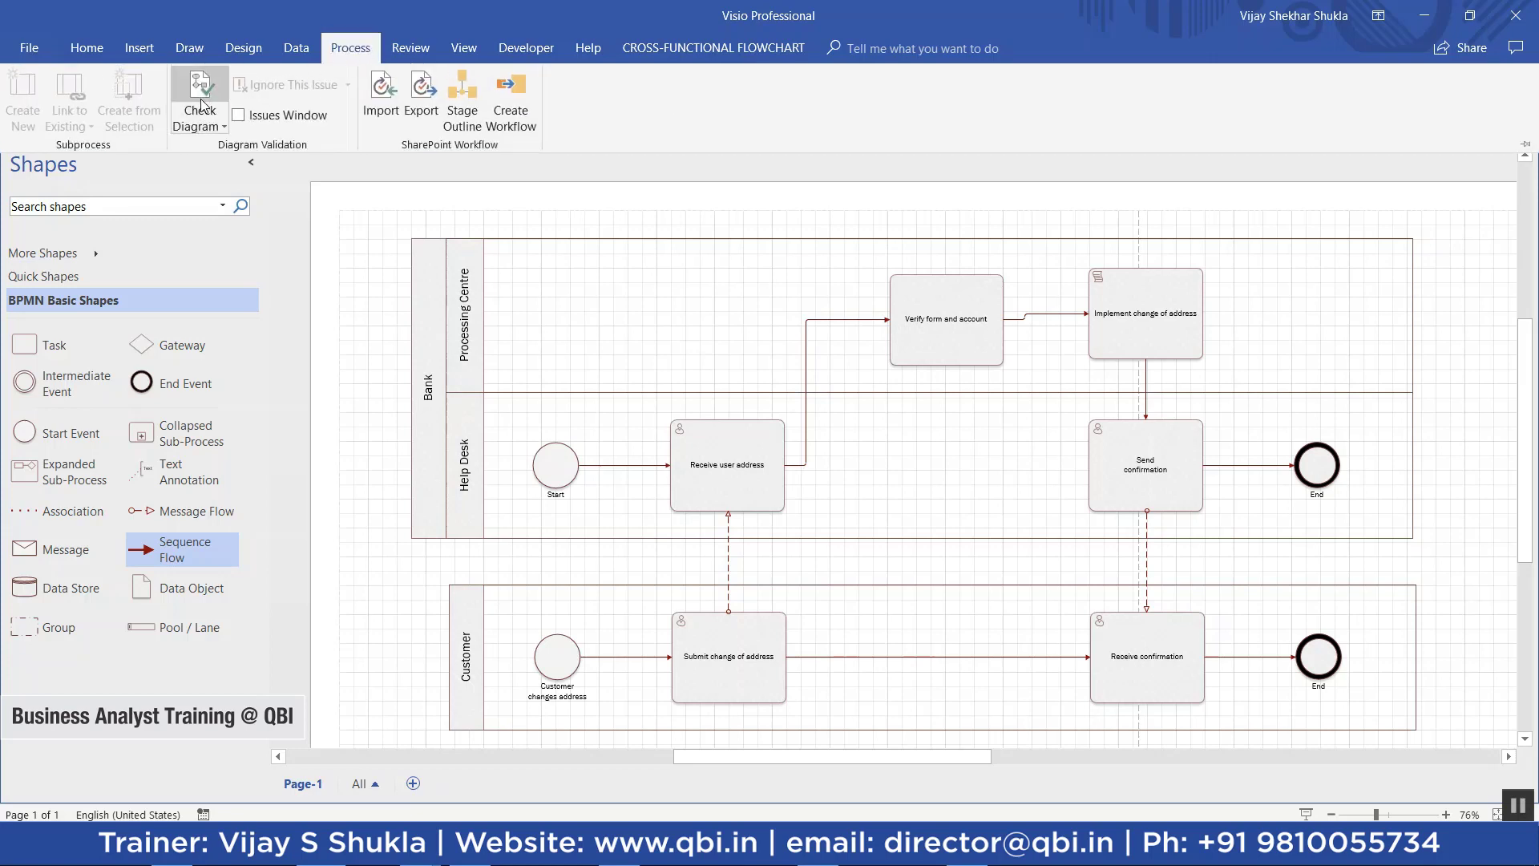
{"action": "left_click", "coordinate": [199, 94]}
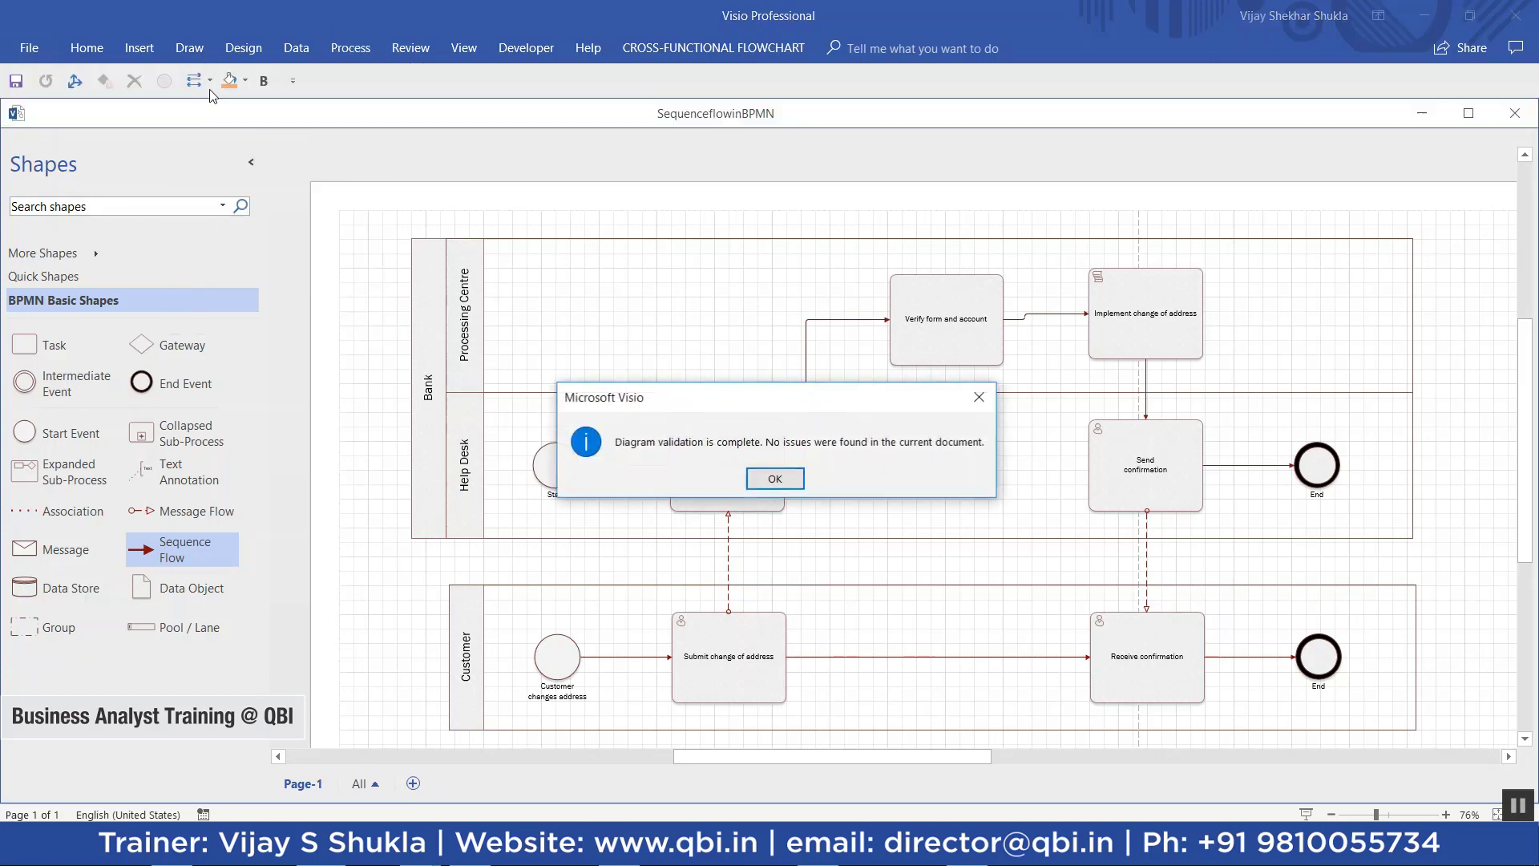
{"action": "left_click", "coordinate": [775, 483]}
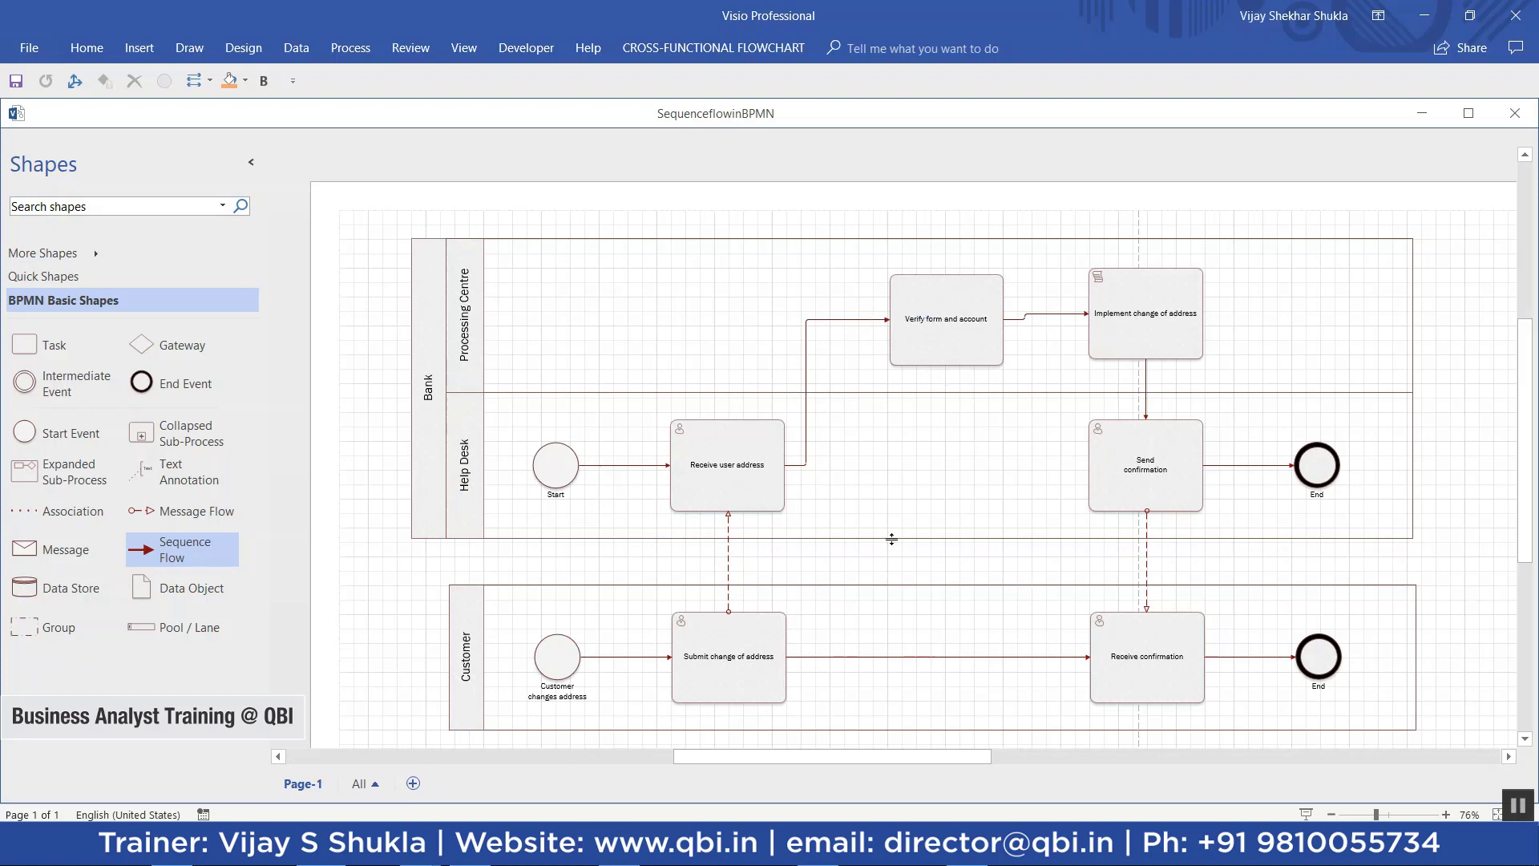
- Change the message flow from "Submit change of address" to "Receive user address" into a Sequence Flow using Change Shape
{"action": "right_click", "coordinate": [726, 560]}
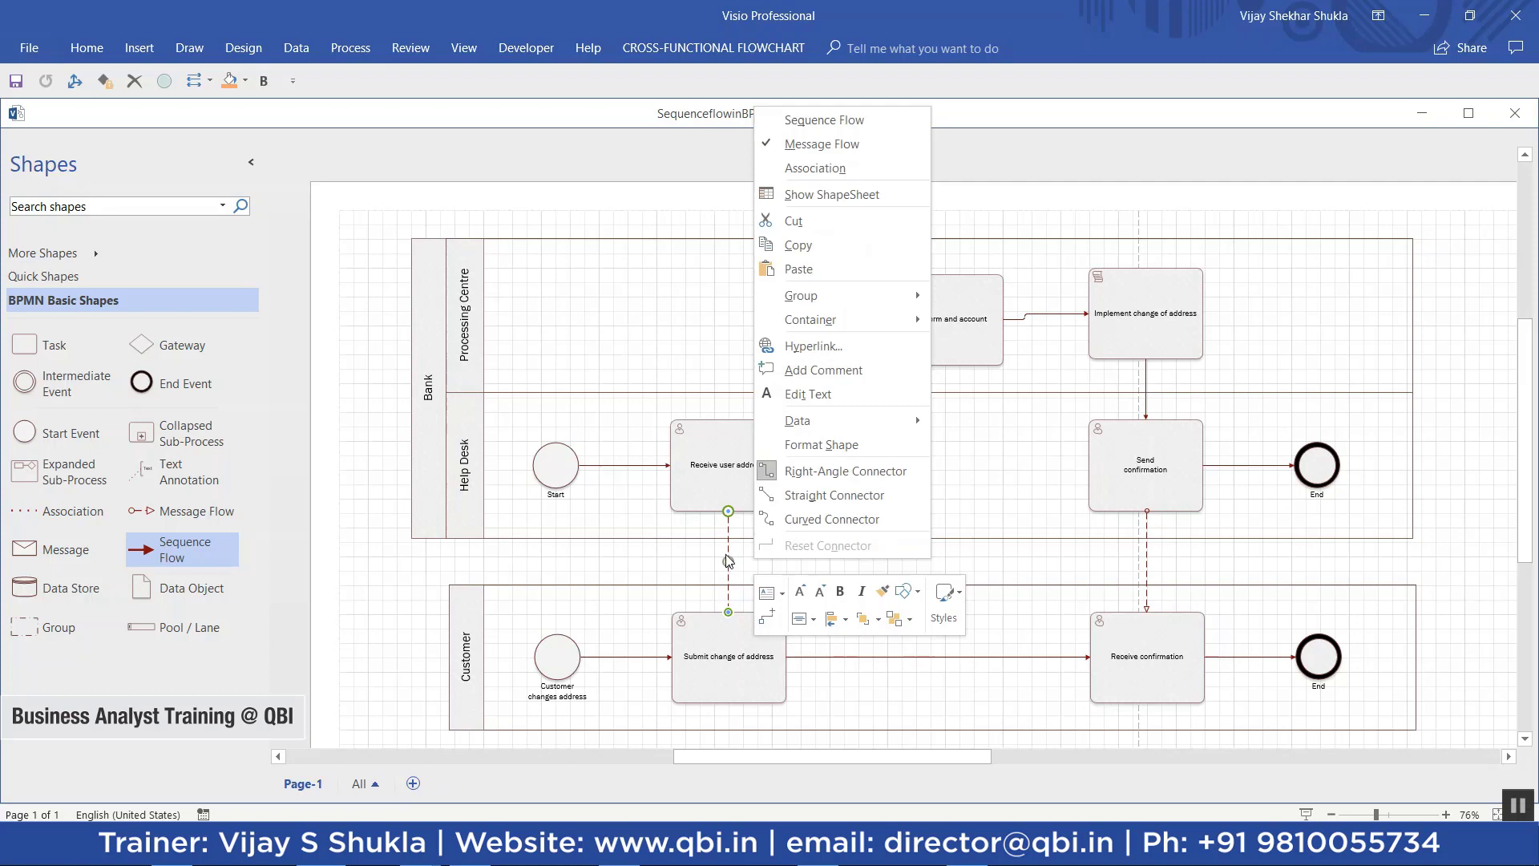
{"action": "left_click", "coordinate": [728, 561]}
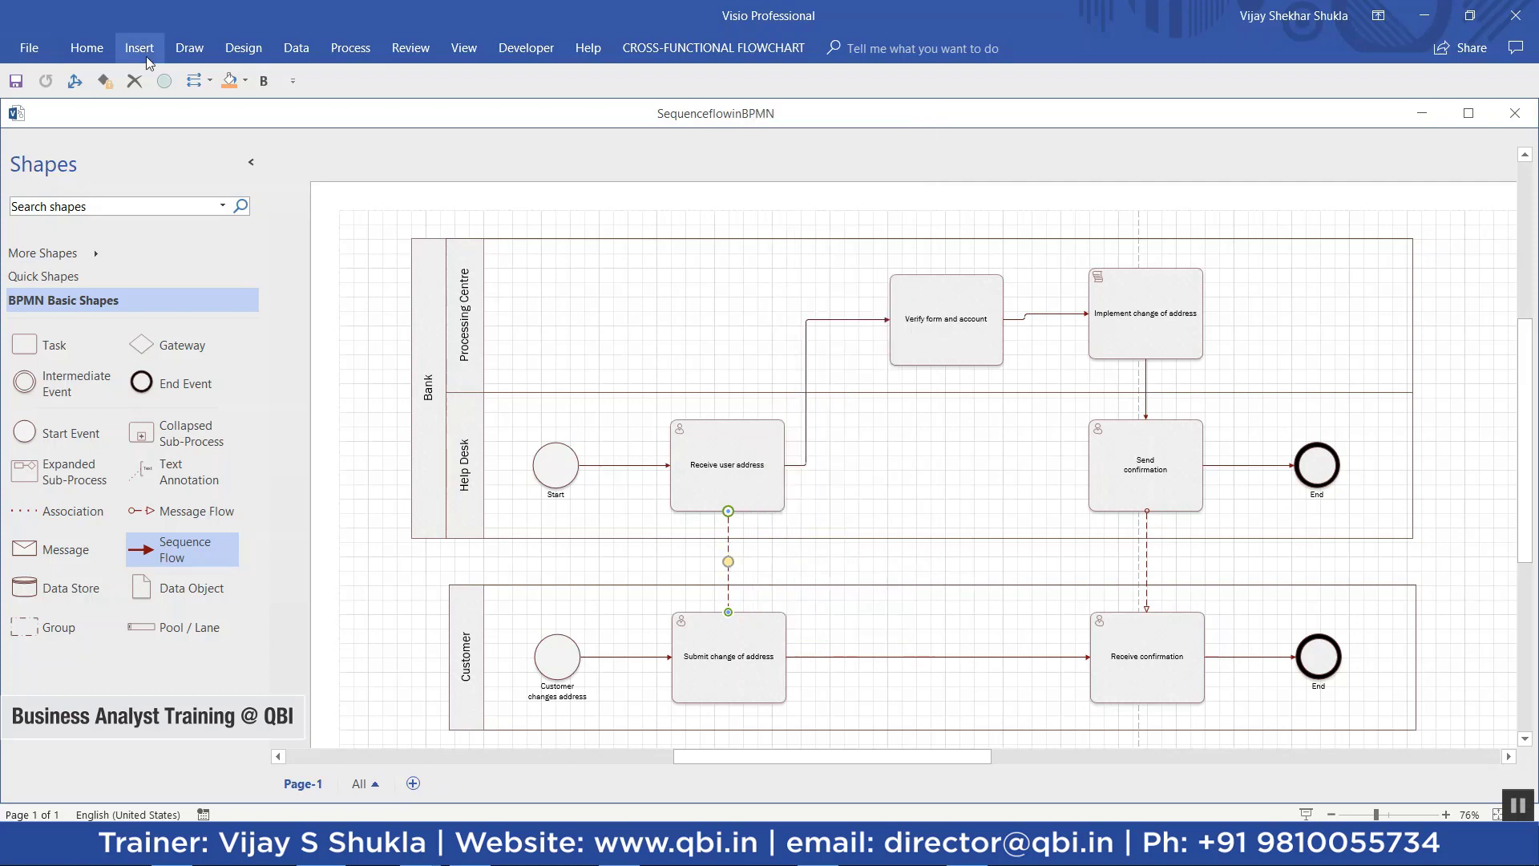
{"action": "left_click", "coordinate": [85, 47]}
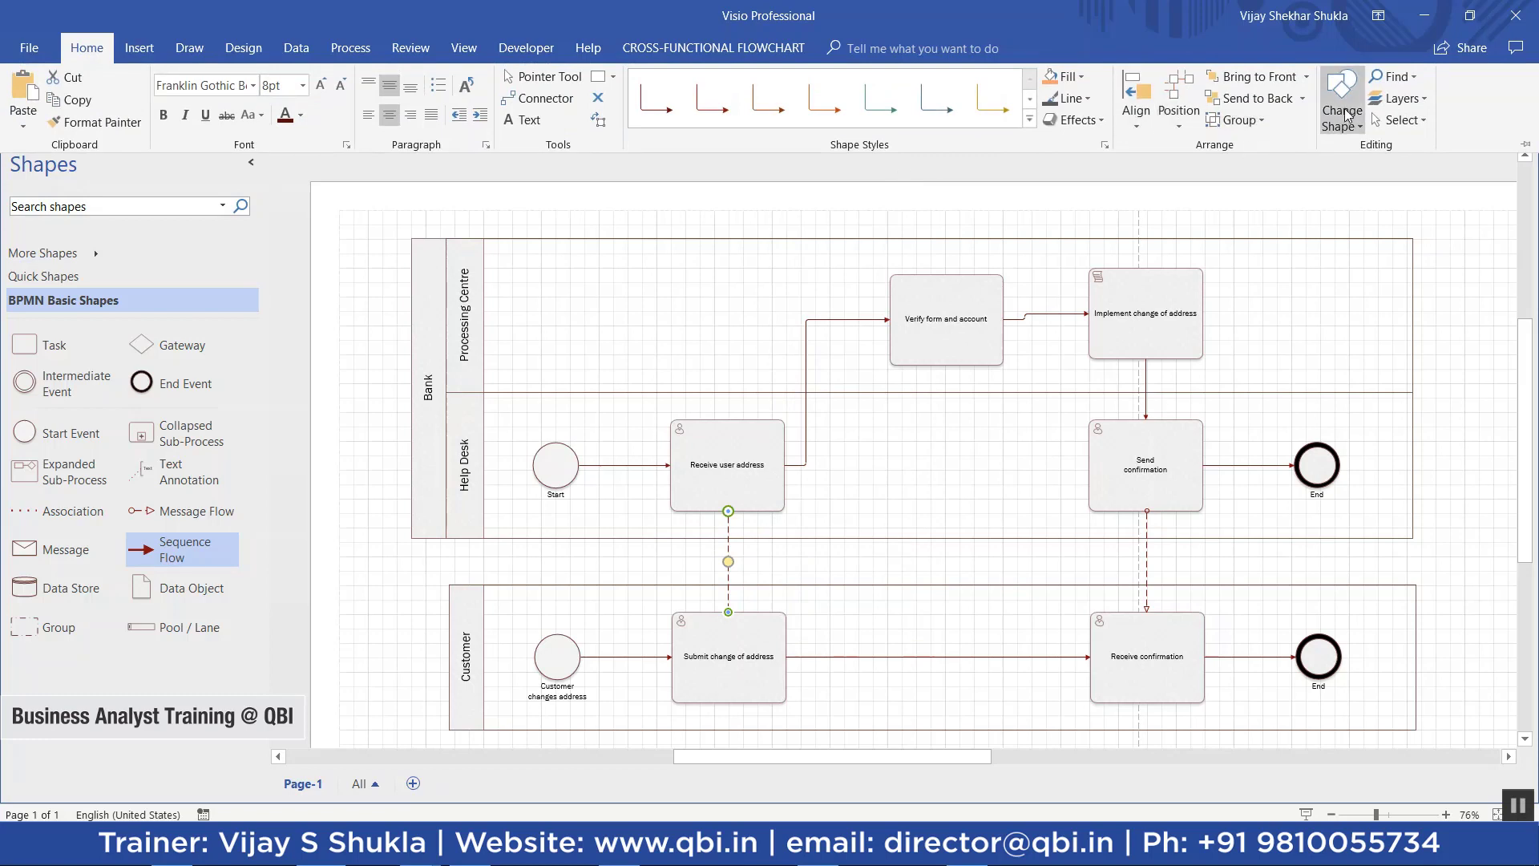
{"action": "left_click", "coordinate": [1347, 114]}
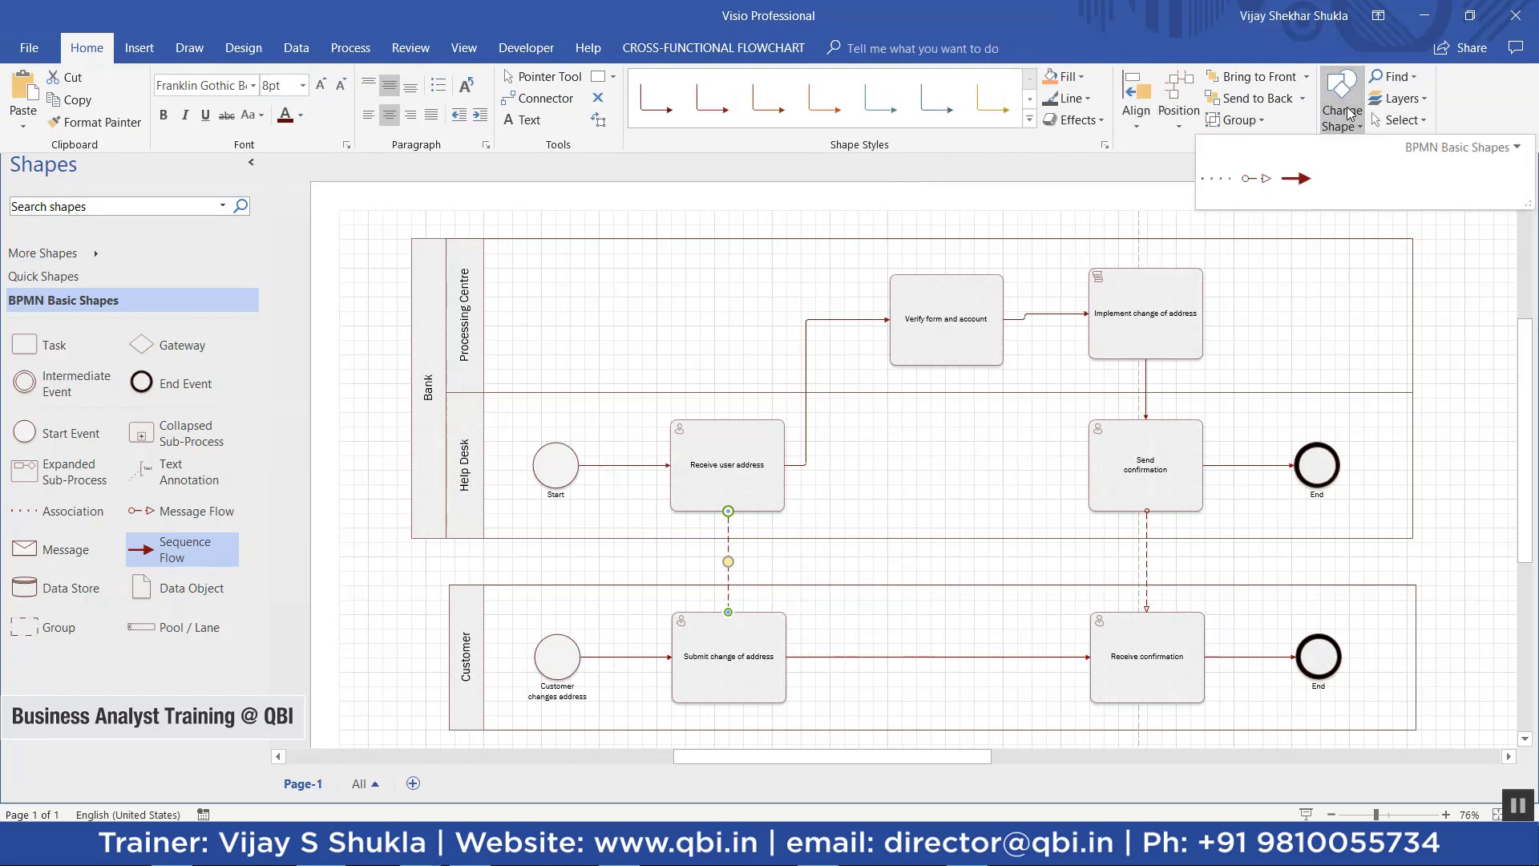
{"action": "left_click", "coordinate": [1298, 181]}
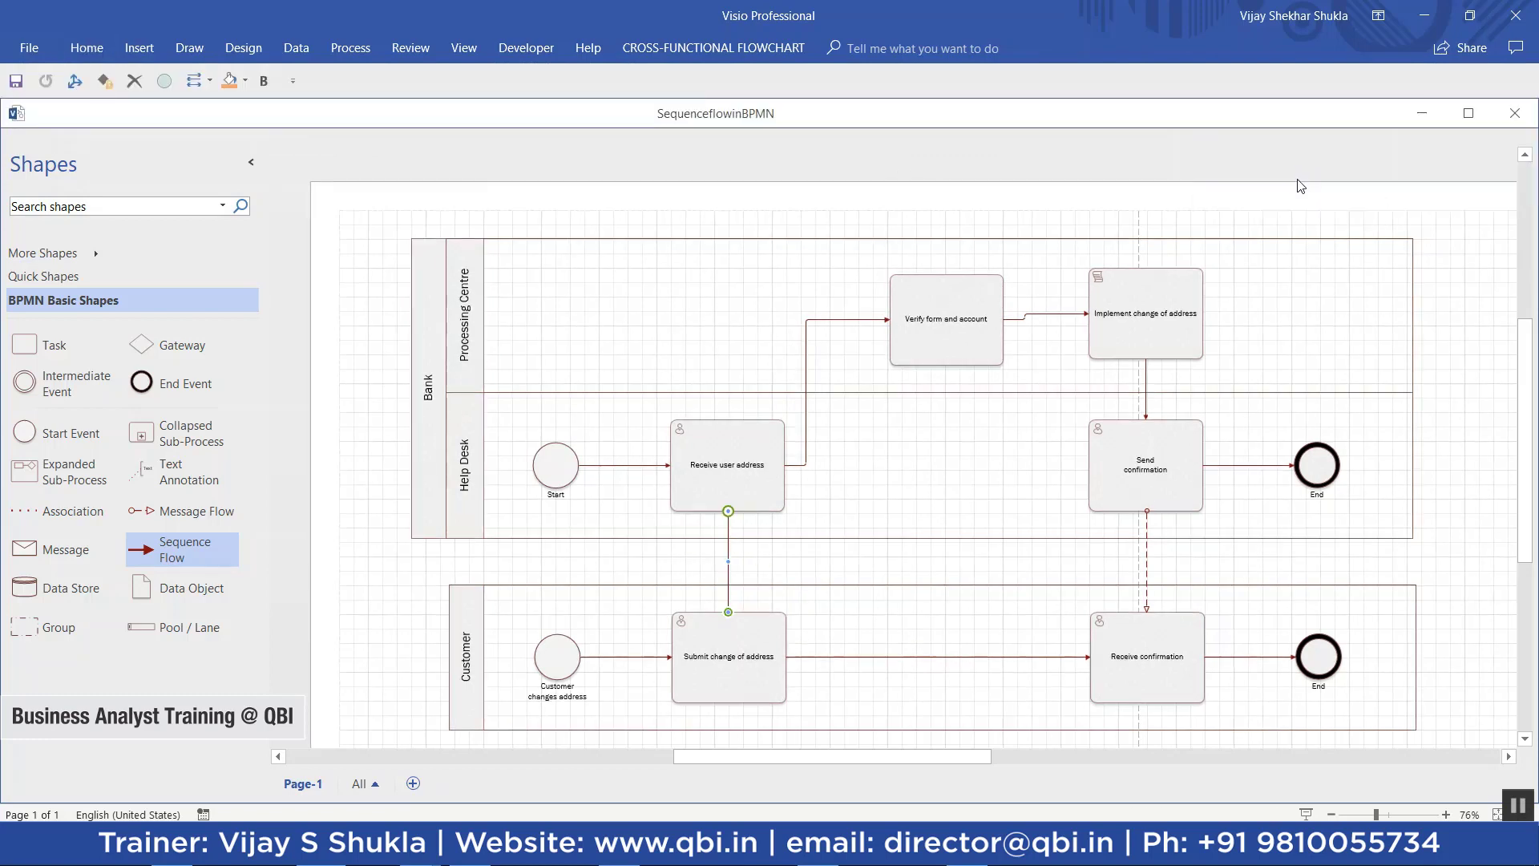
{"action": "left_click", "coordinate": [950, 572]}
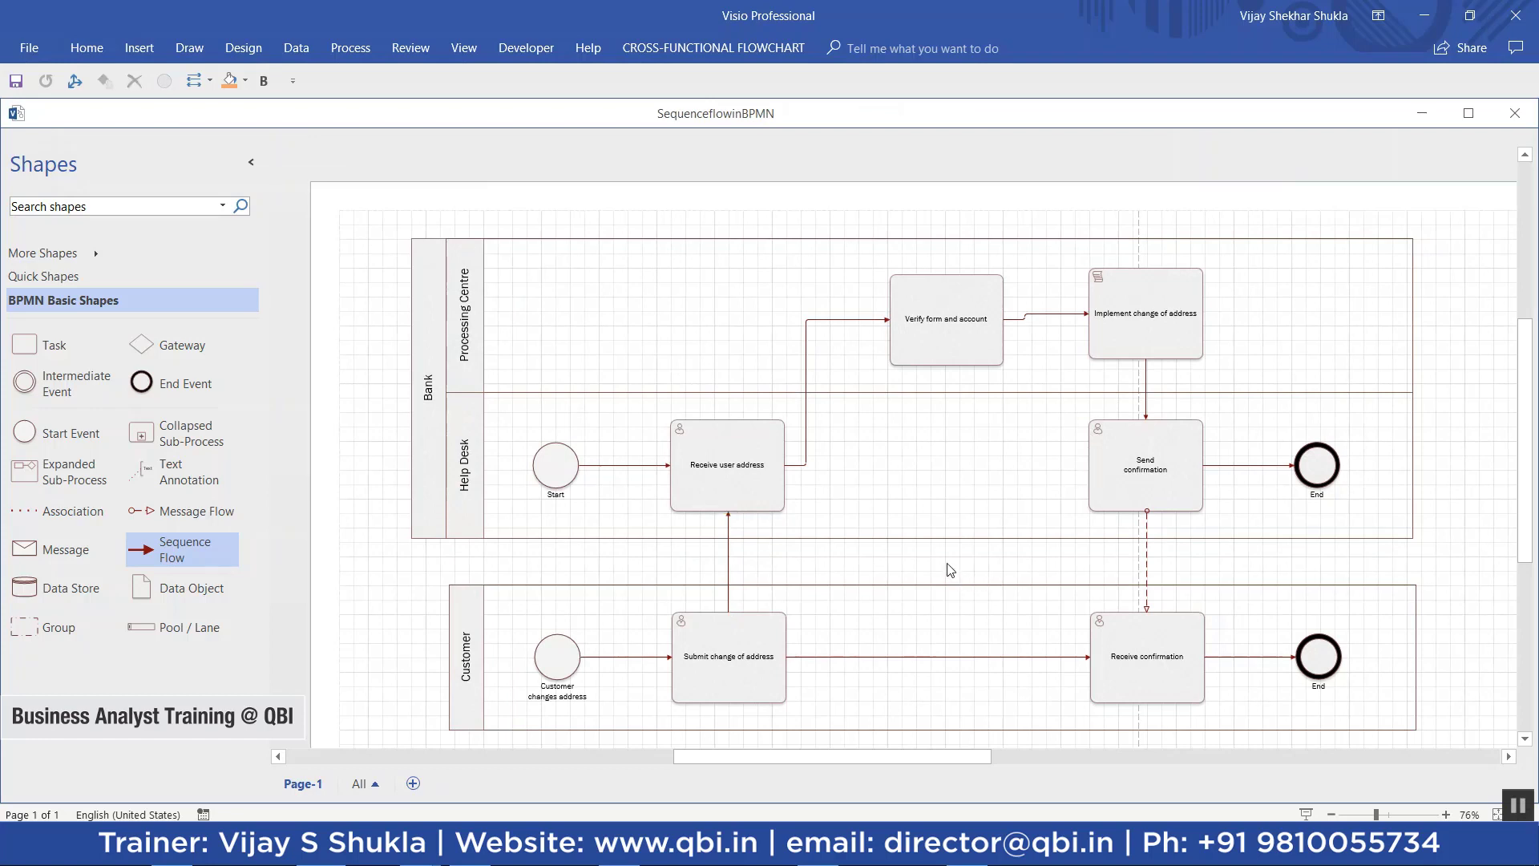
- Show the Issues window and change the message flow from "Send confirmation" to "Receive confirmation" into a Sequence Flow
{"action": "right_click", "coordinate": [1150, 550]}
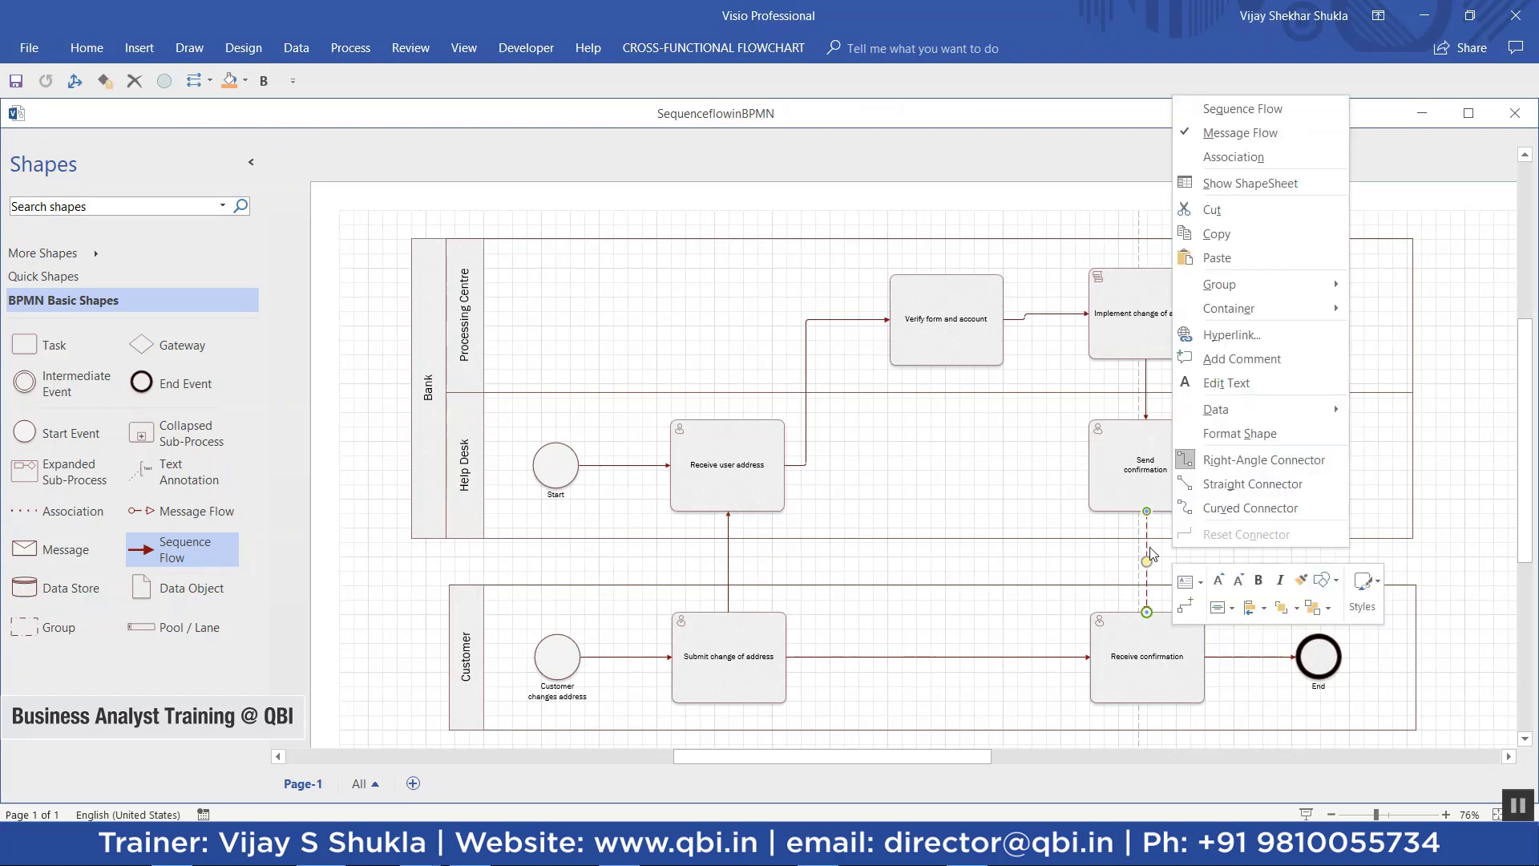
{"action": "key", "text": "Escape"}
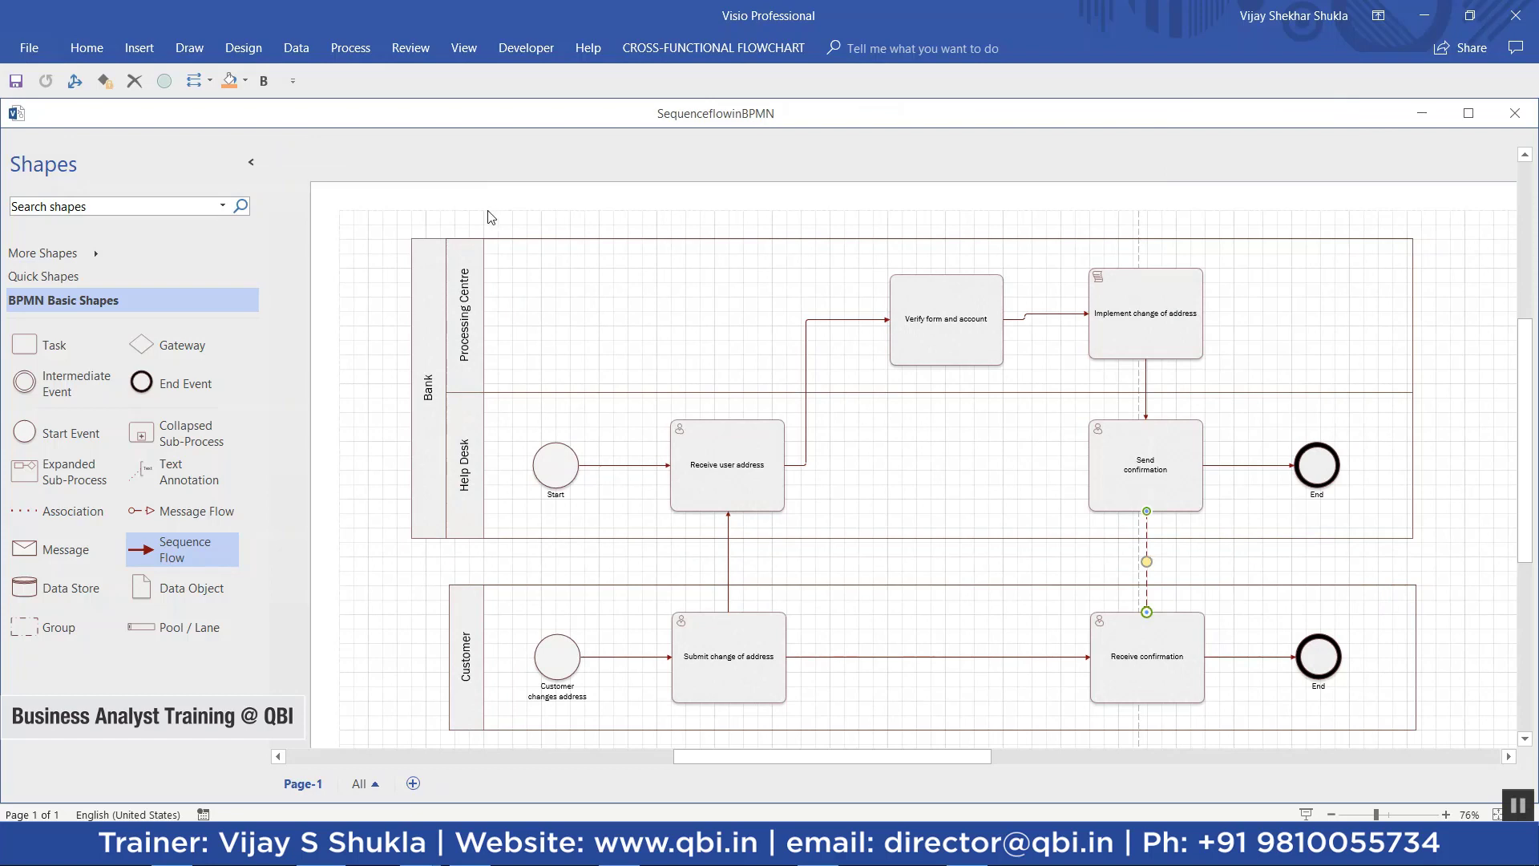
{"action": "left_click", "coordinate": [353, 48]}
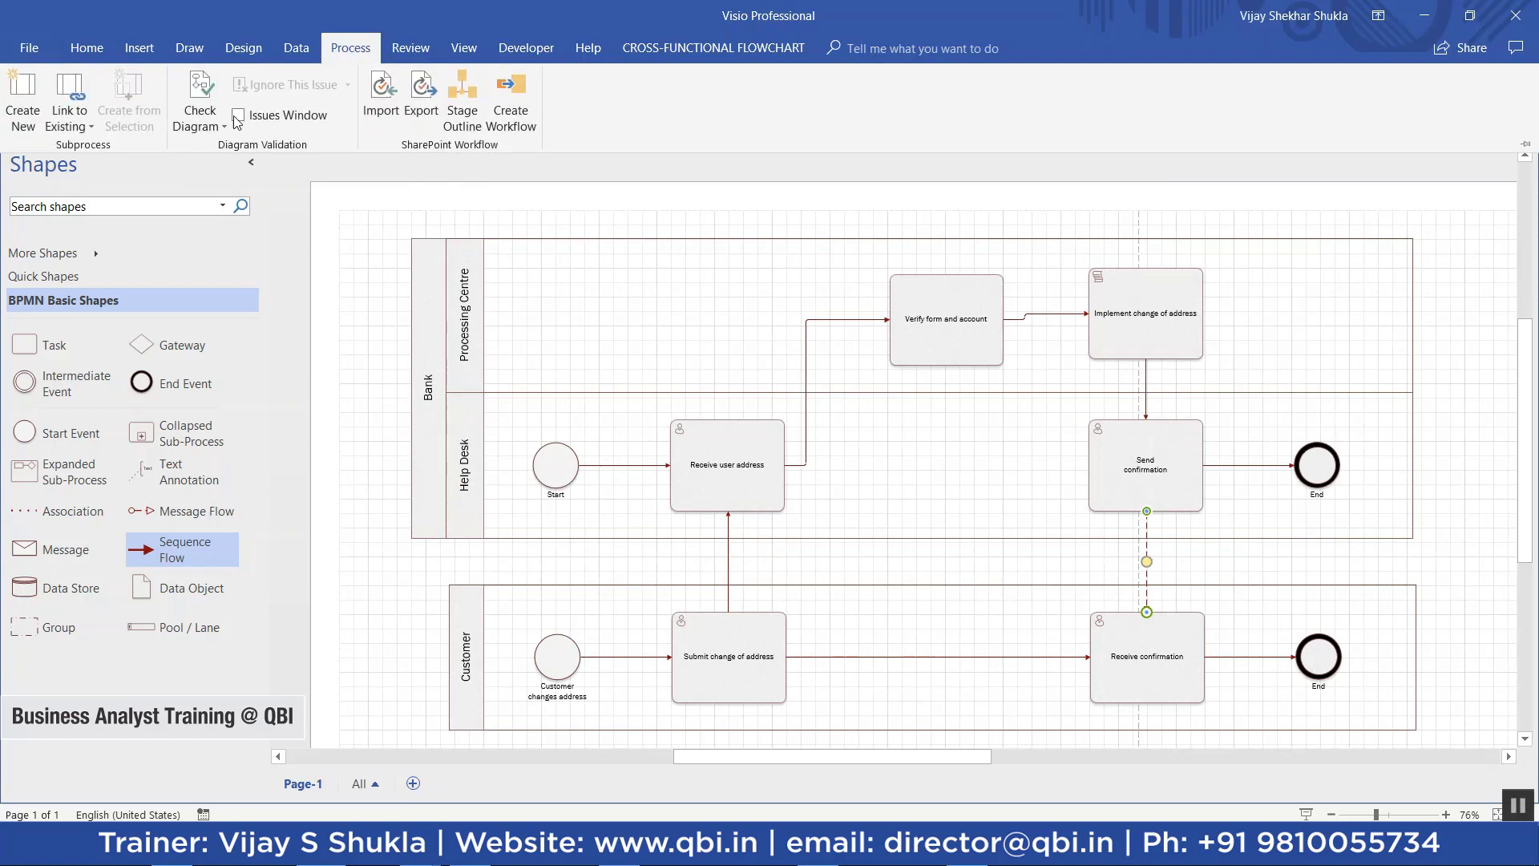
{"action": "left_click", "coordinate": [238, 116]}
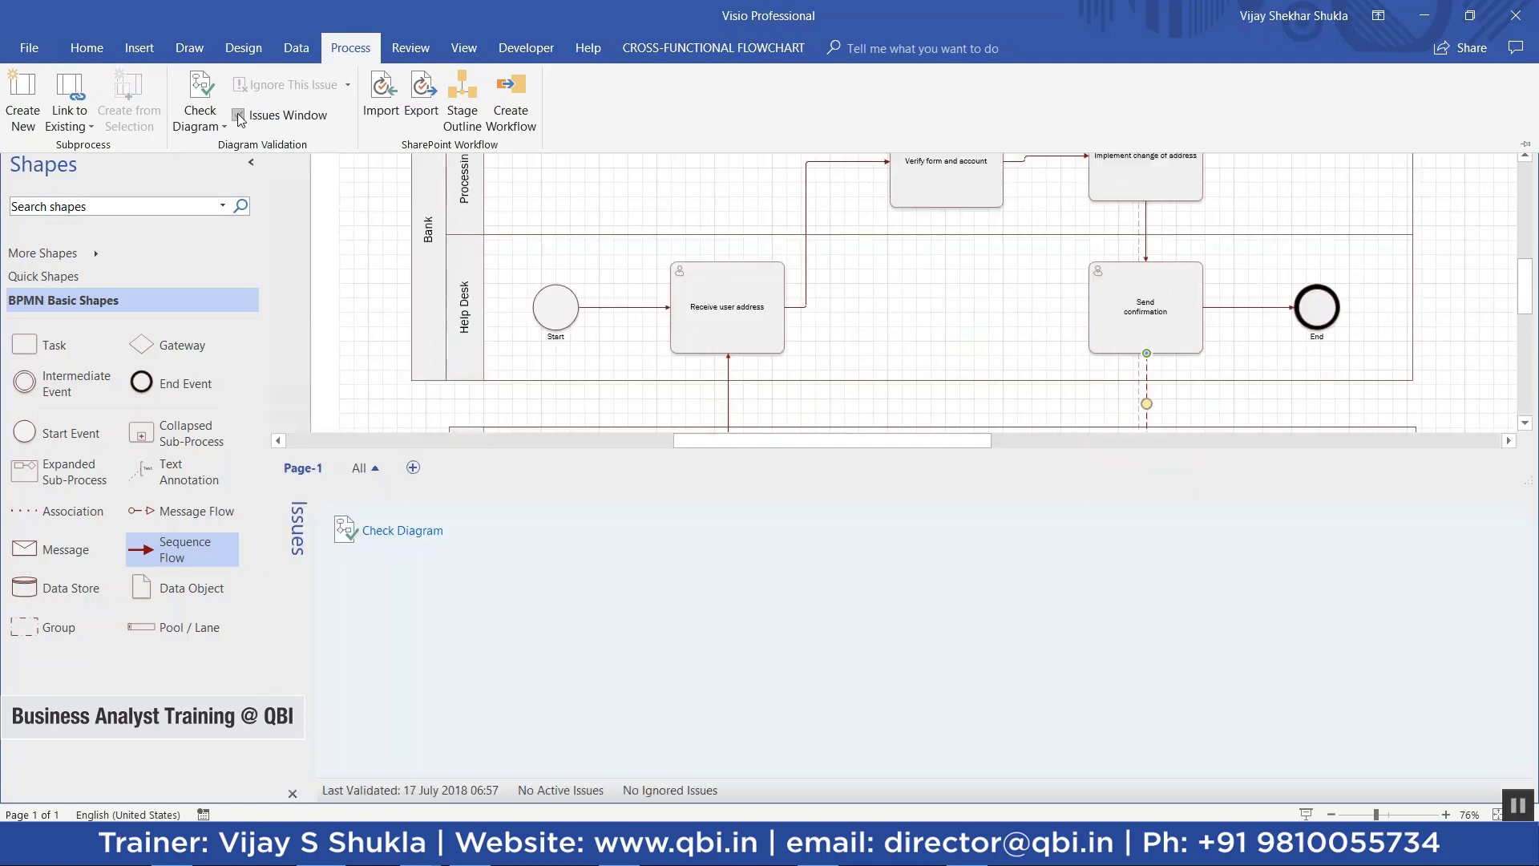
{"action": "left_click", "coordinate": [89, 48]}
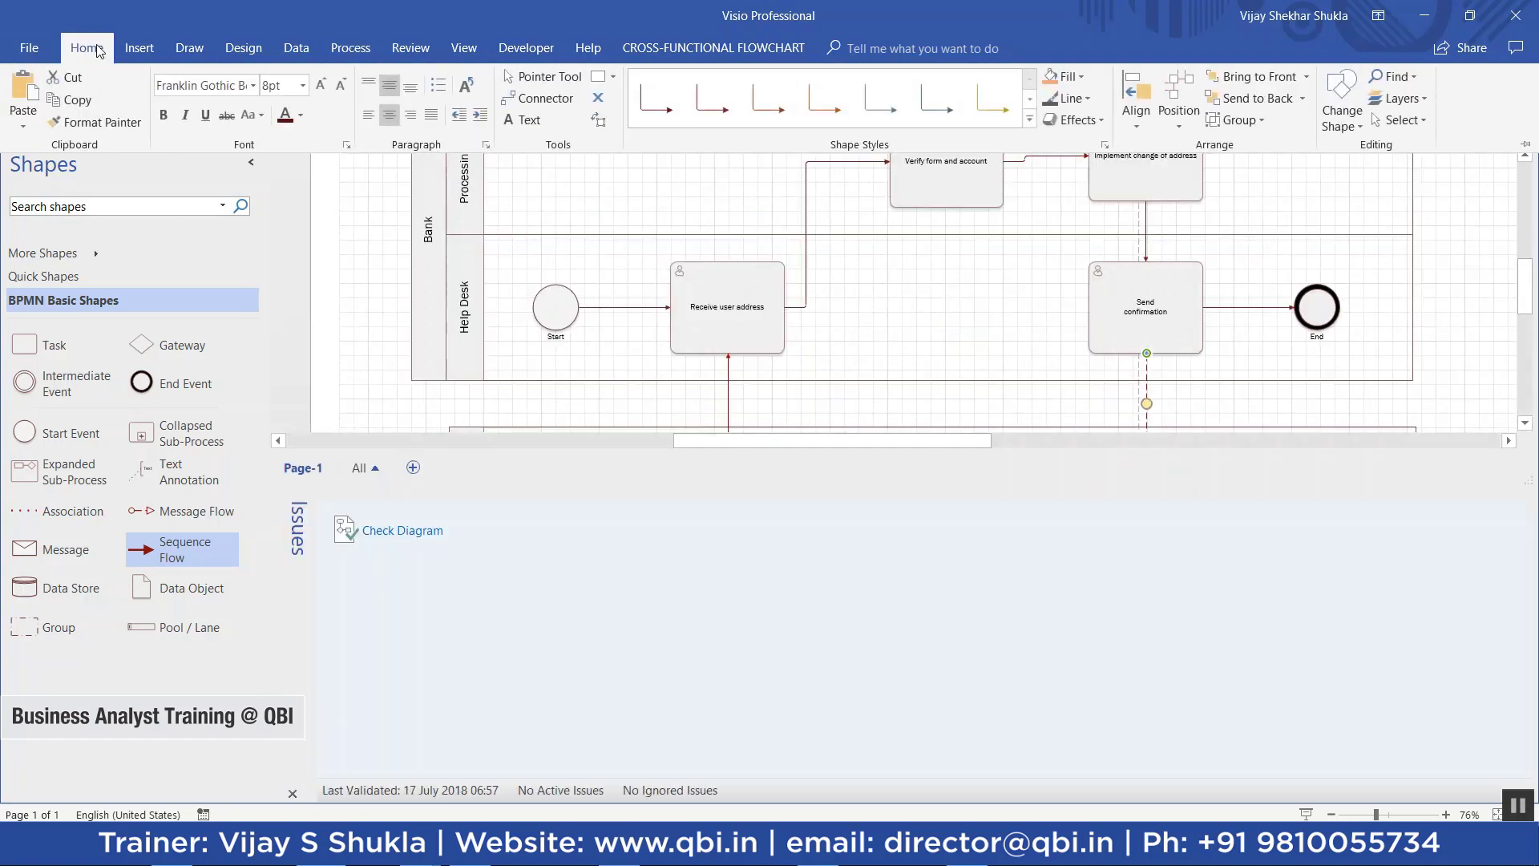
{"action": "left_click", "coordinate": [1341, 117]}
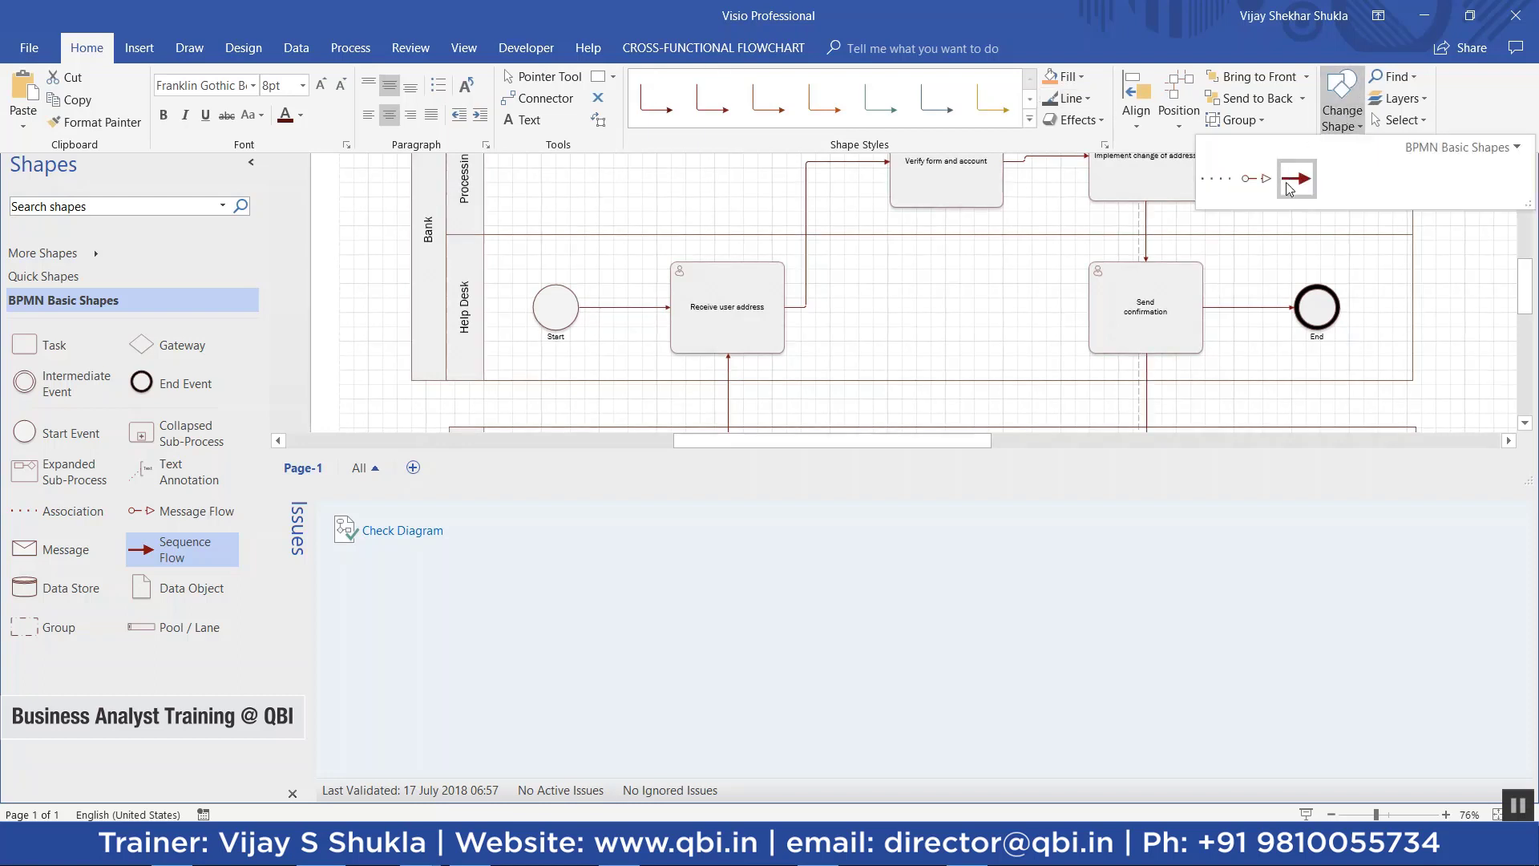
{"action": "left_click", "coordinate": [1296, 181]}
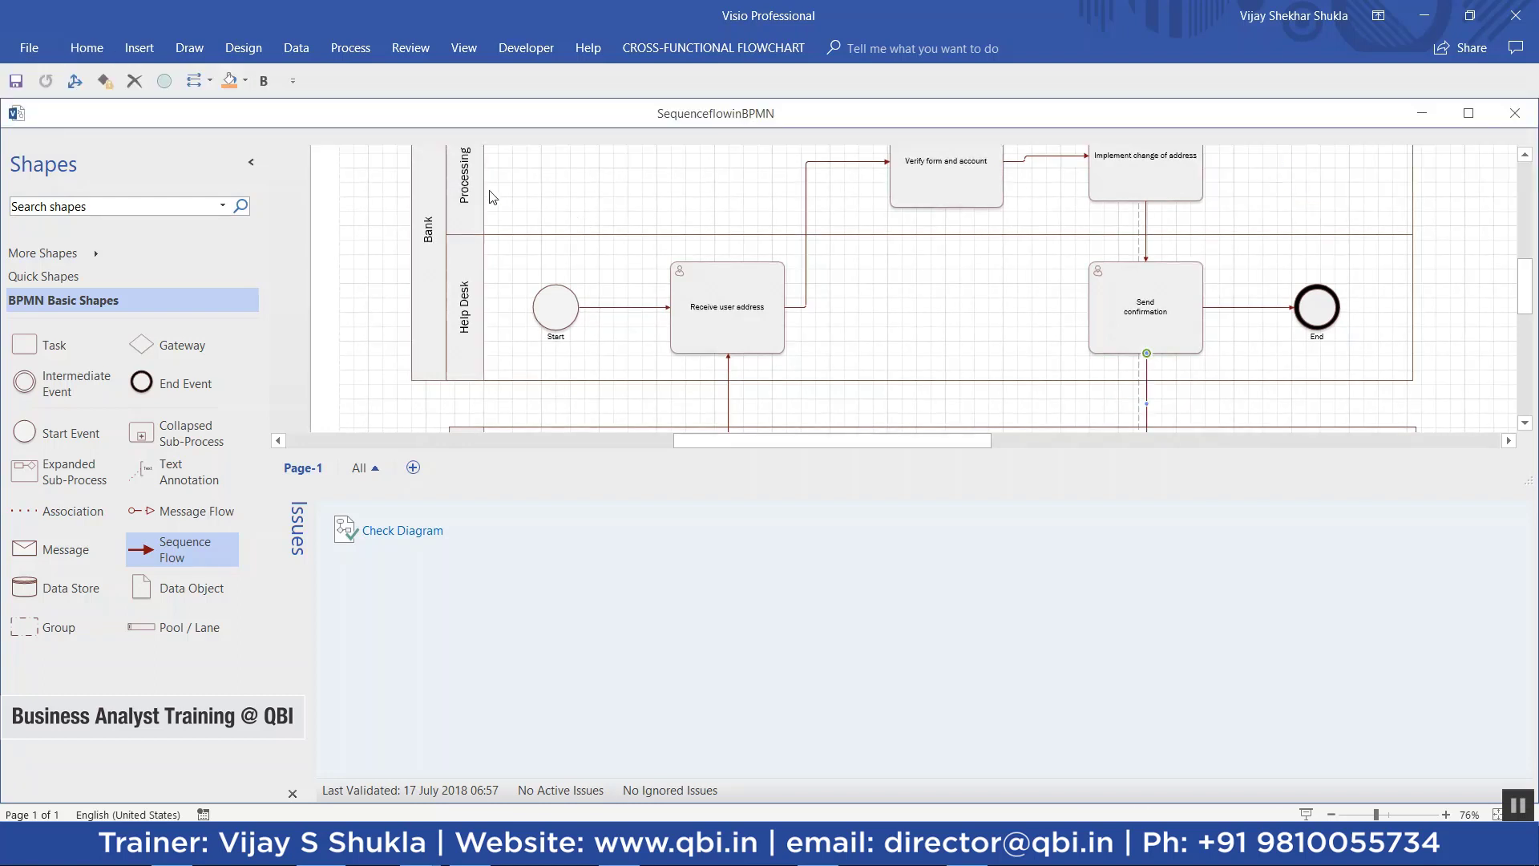
- Check the diagram for rule violations, review the listed issues, and hide the Issues window
{"action": "left_click", "coordinate": [354, 50]}
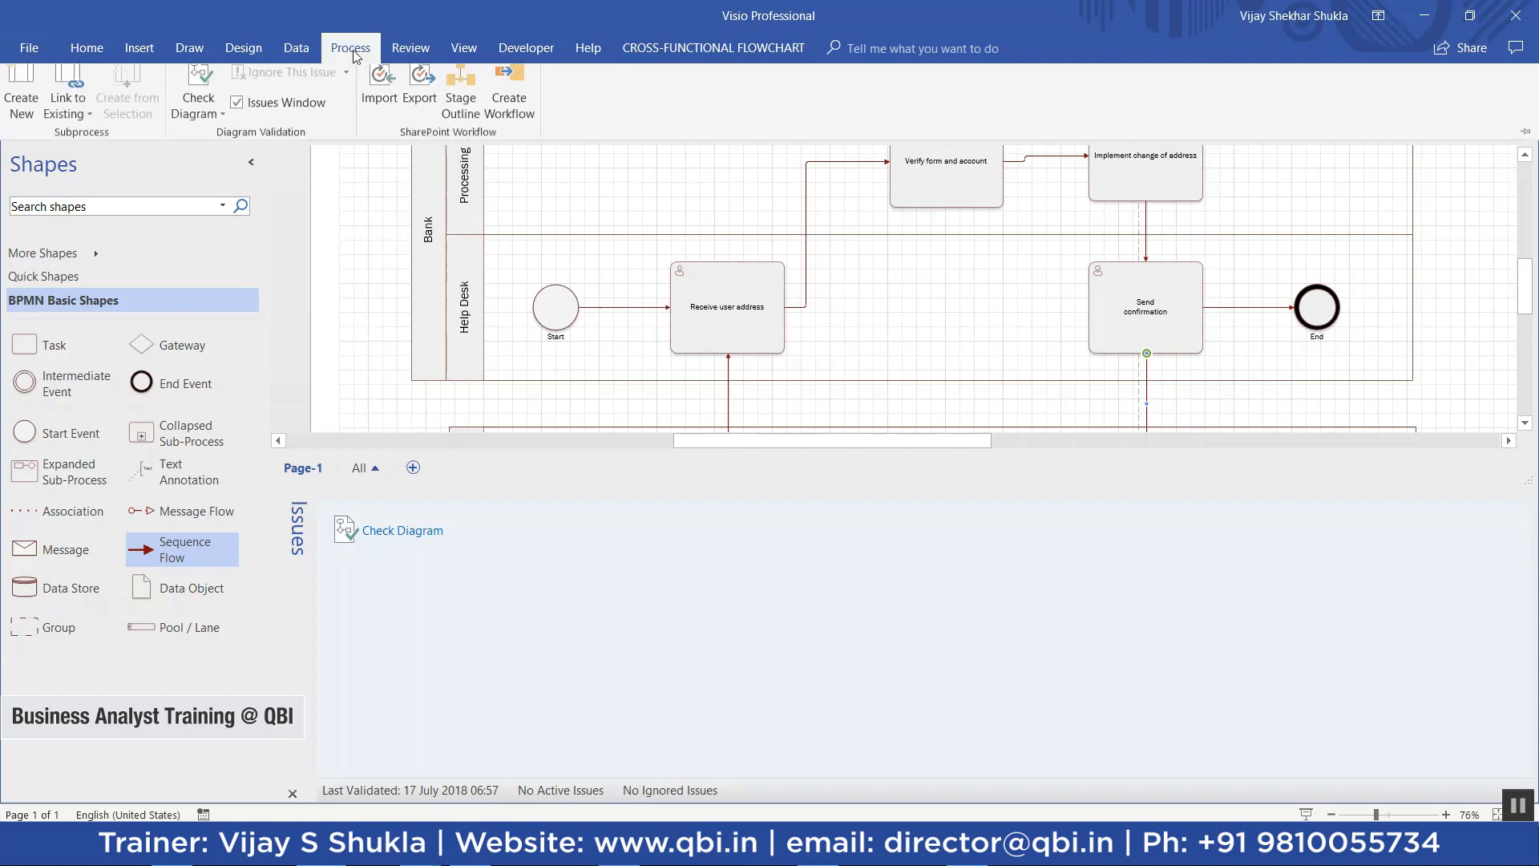
{"action": "left_click", "coordinate": [201, 88]}
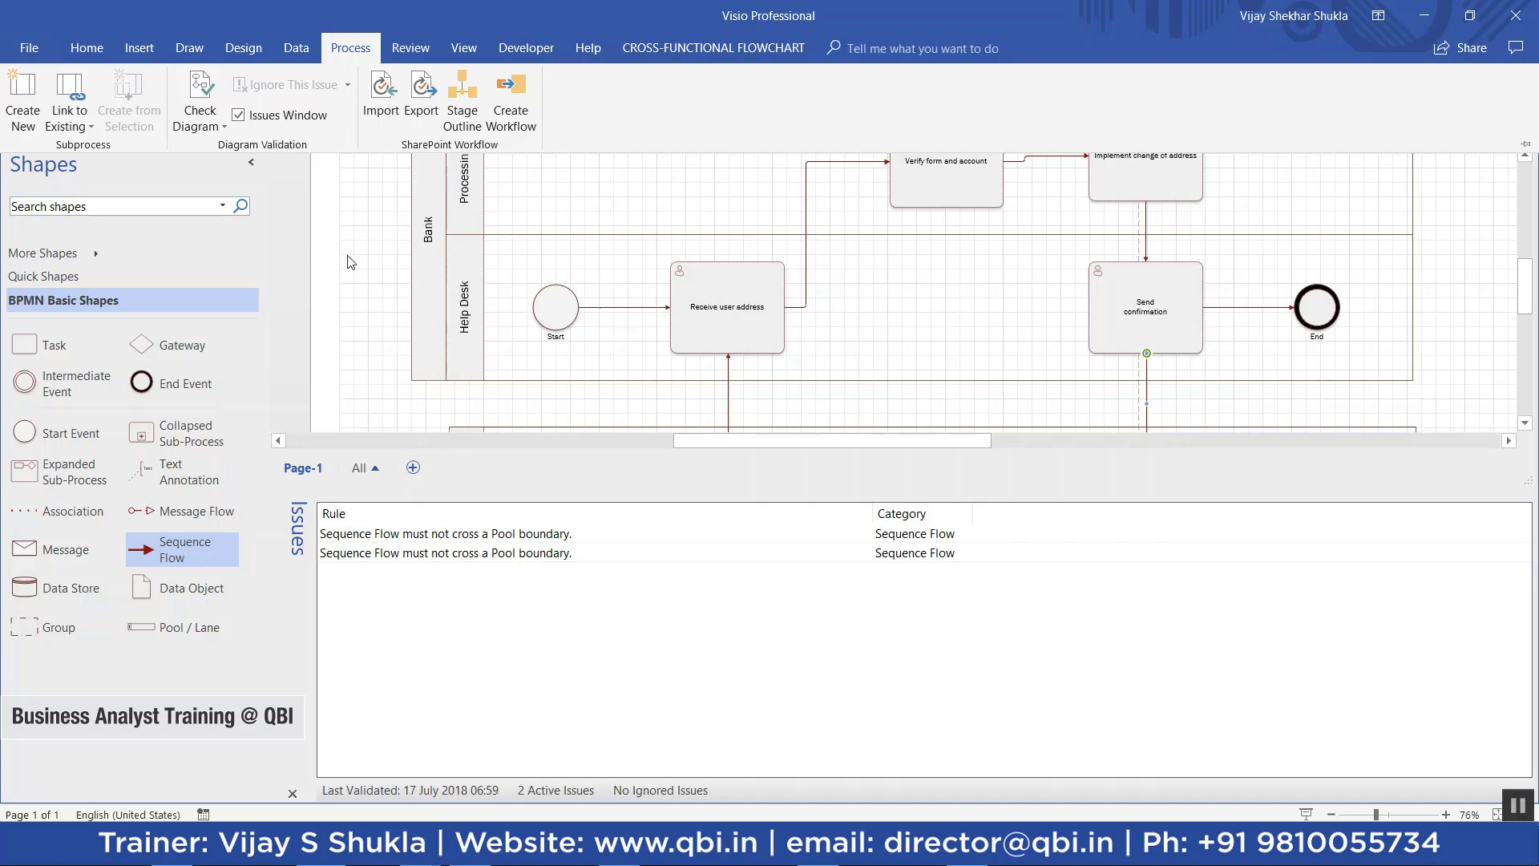
{"action": "left_click", "coordinate": [238, 116]}
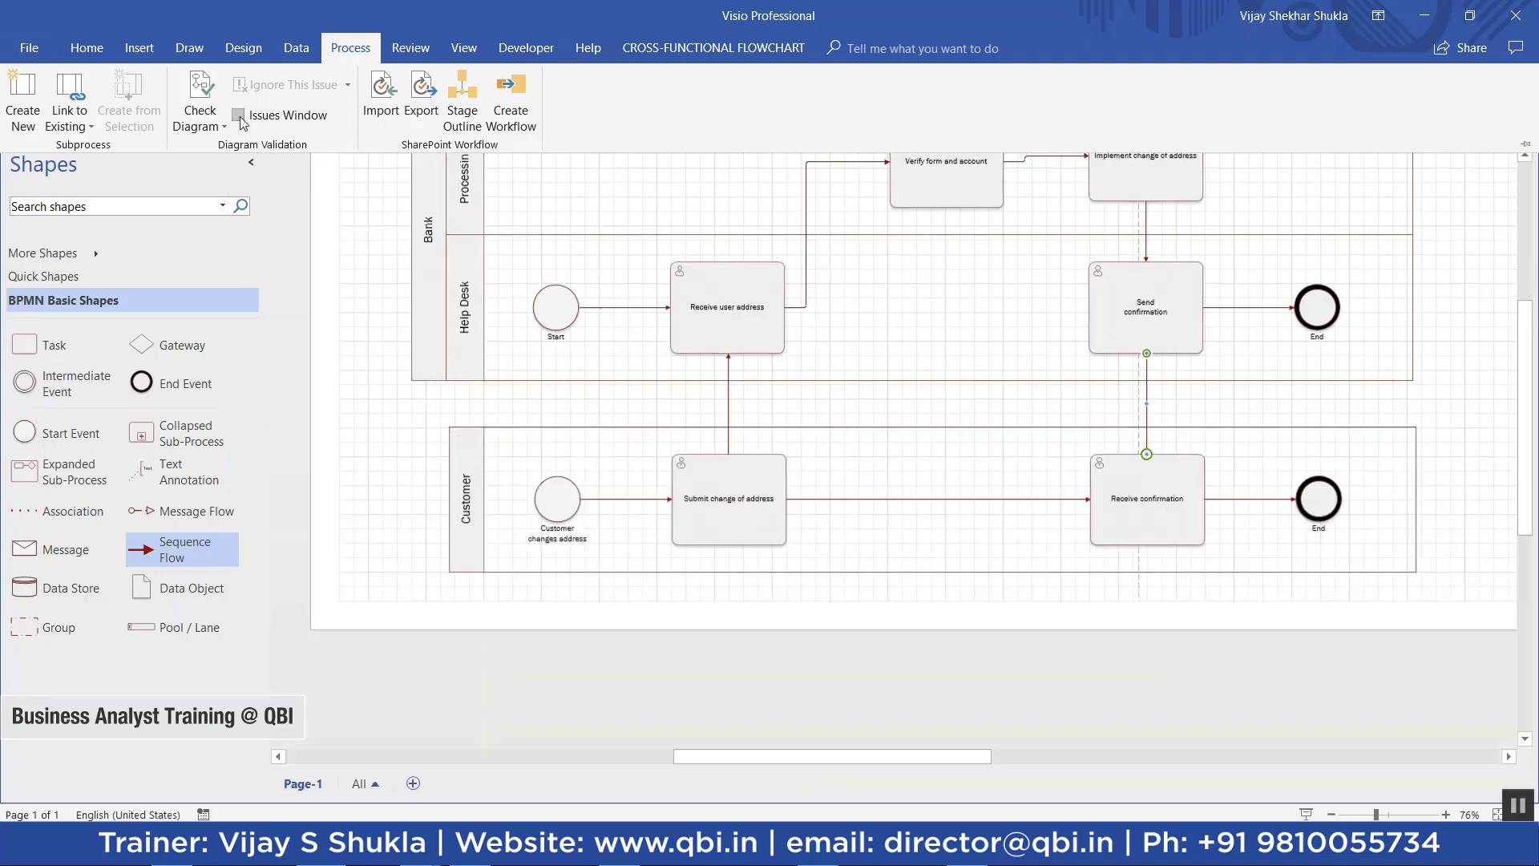
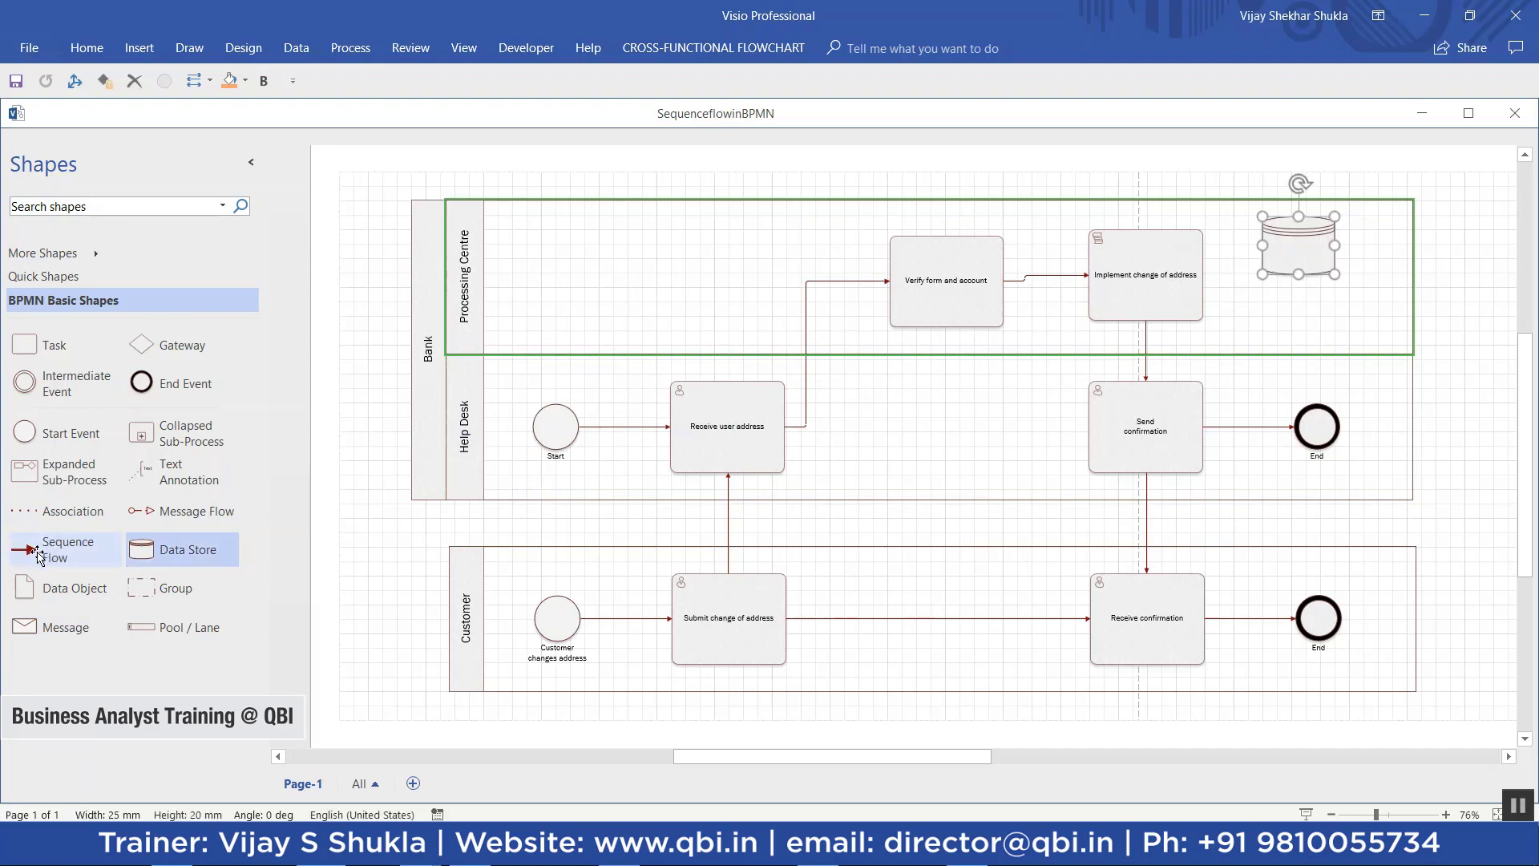
- Add a Data Store above and between "Verify form and account" and "Implement change of address", linking it with Sequence Flows from the former and to the latter
{"action": "left_click", "coordinate": [132, 549]}
{"action": "left_click_drag", "start_coordinate": [1304, 256], "coordinate": [1041, 218]}
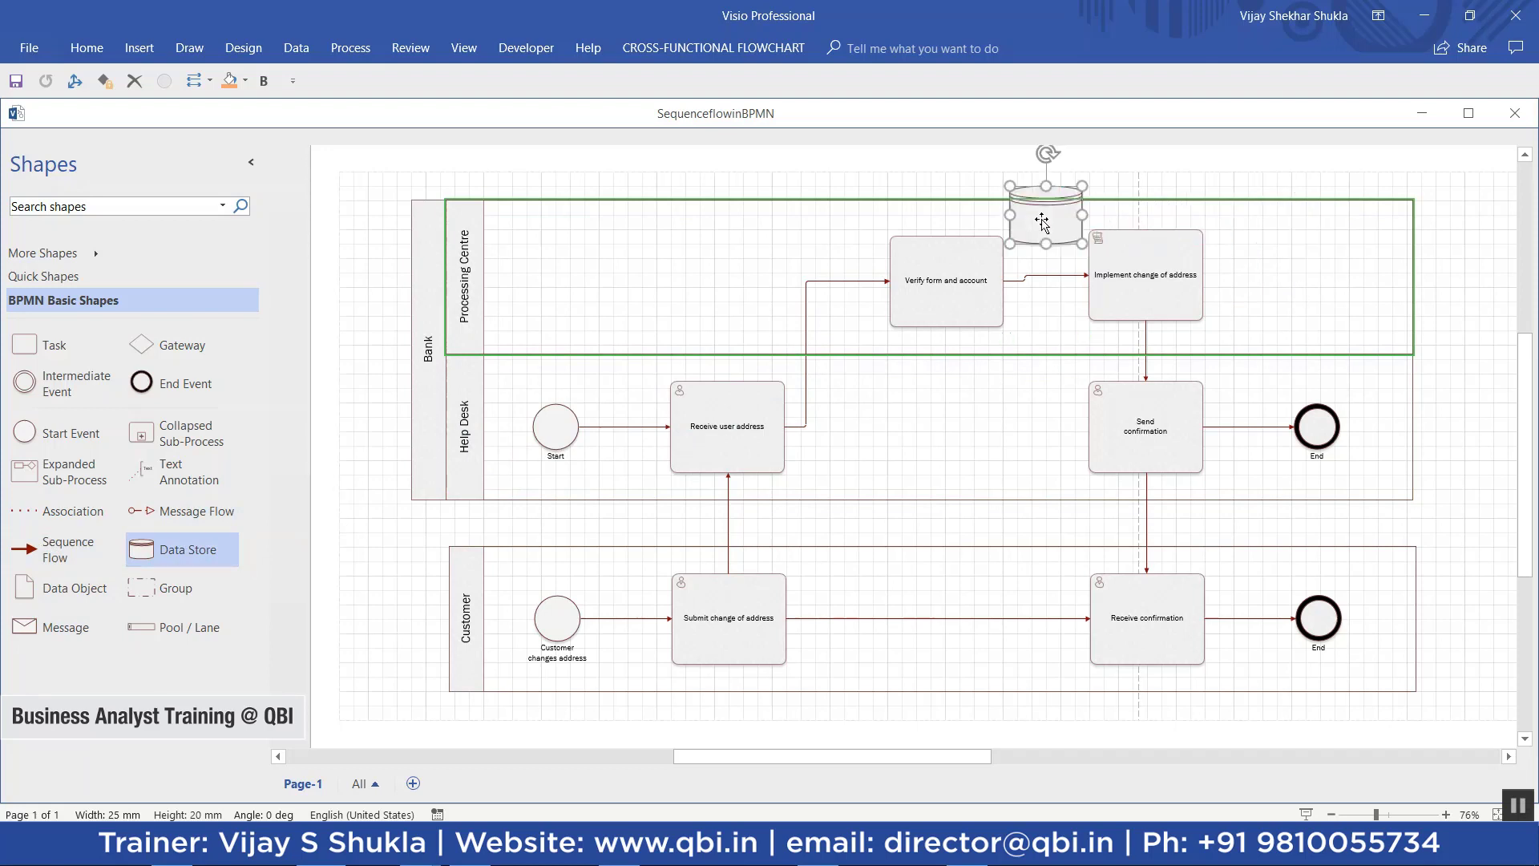
{"action": "left_click", "coordinate": [1248, 299]}
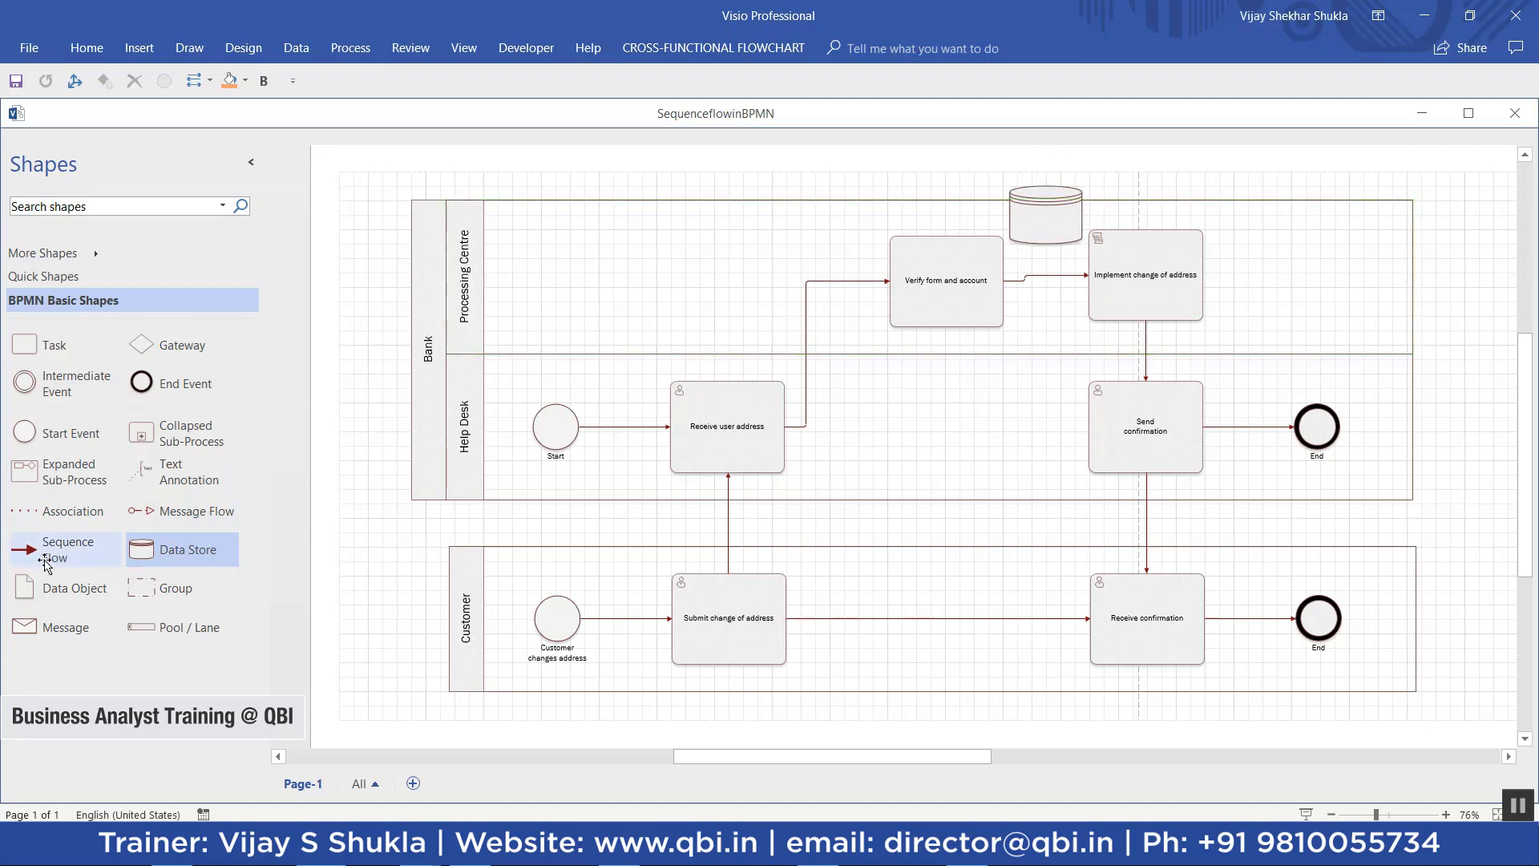
{"action": "left_click_drag", "start_coordinate": [45, 563], "coordinate": [945, 236]}
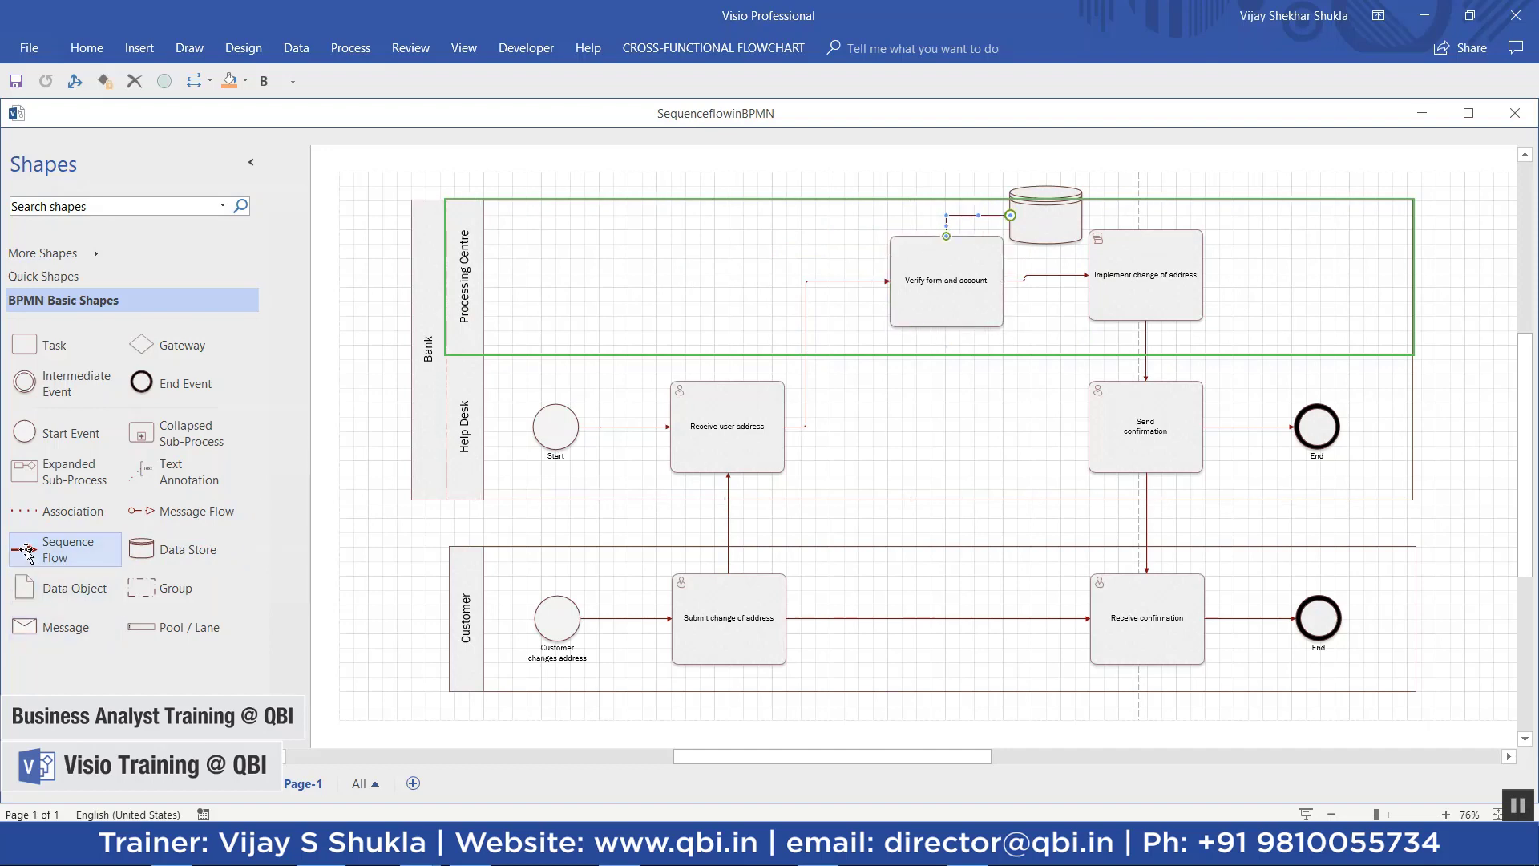
{"action": "left_click_drag", "start_coordinate": [24, 551], "coordinate": [1147, 229]}
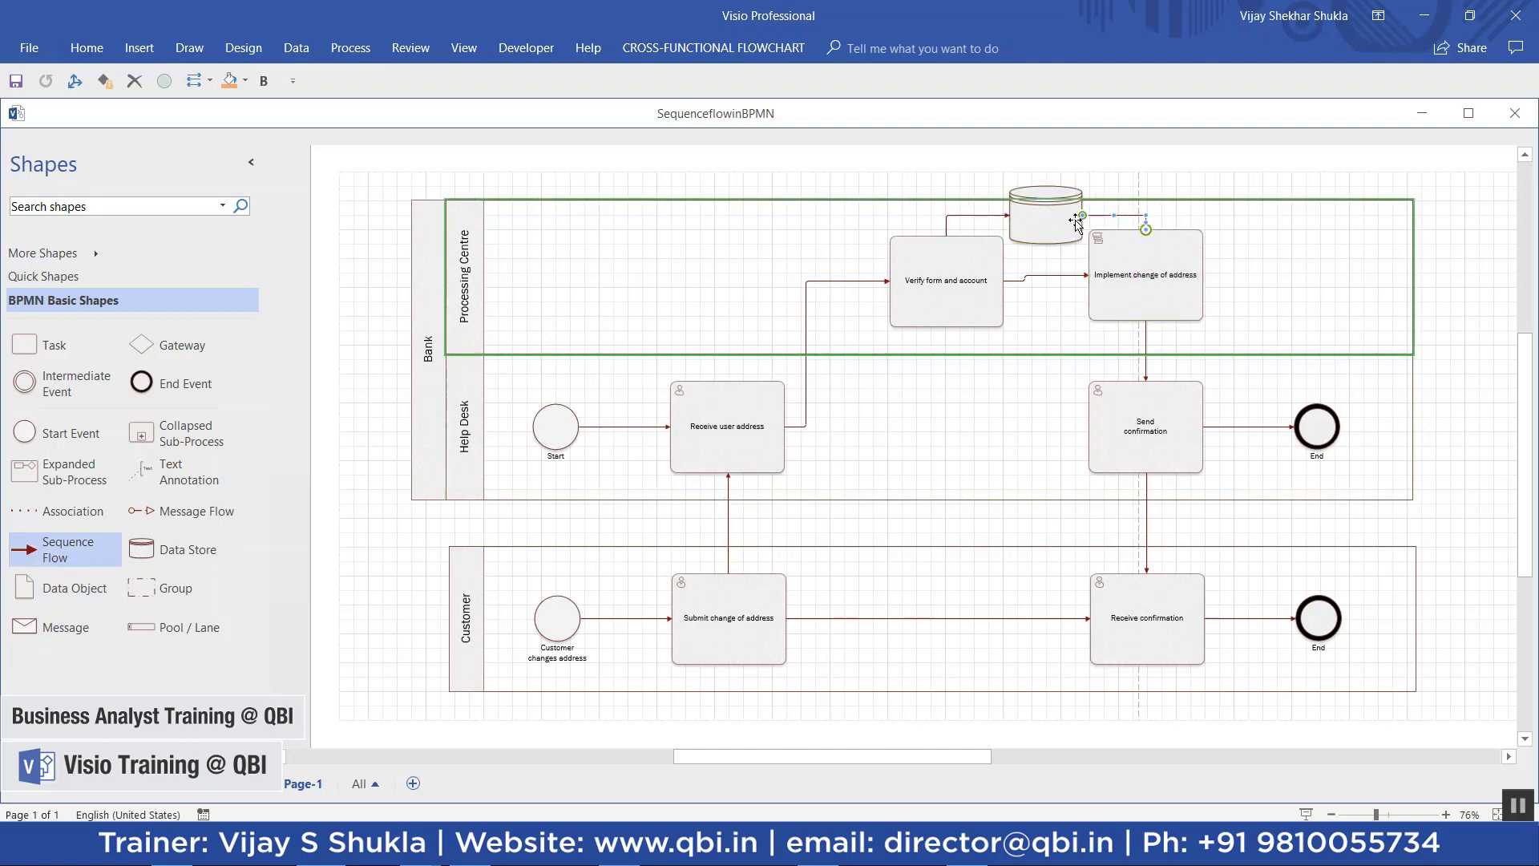
- Shrink the Data Store to about 15.7 by 12.6 mm and nudge it slightly right and up between the two tasks
{"action": "left_click", "coordinate": [1062, 218]}
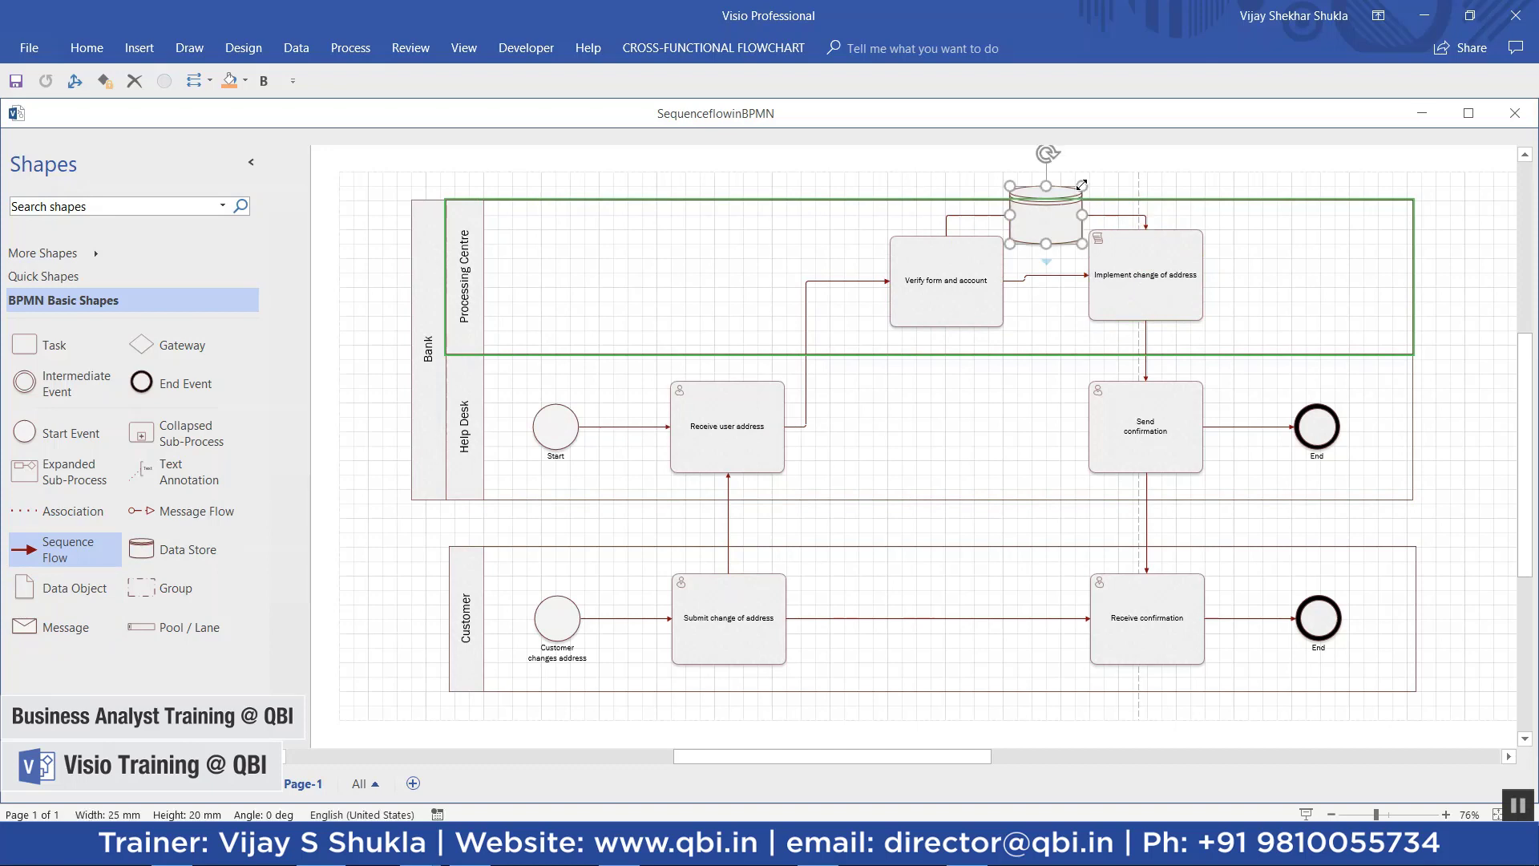
{"action": "left_click_drag", "start_coordinate": [1087, 185], "coordinate": [1061, 209]}
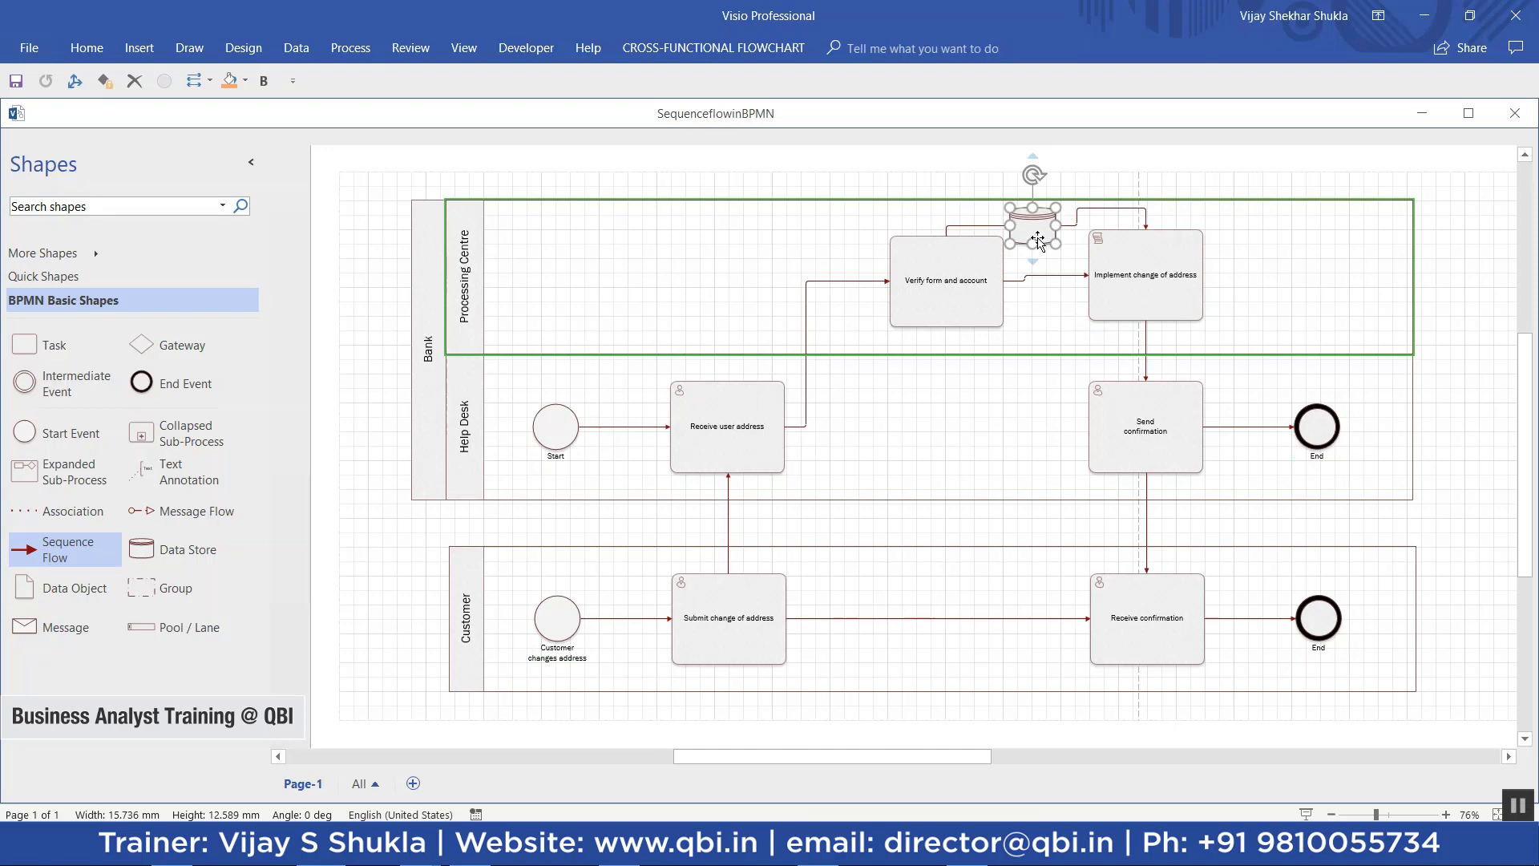
{"action": "key", "text": "Right"}
{"action": "key", "text": "Right"}
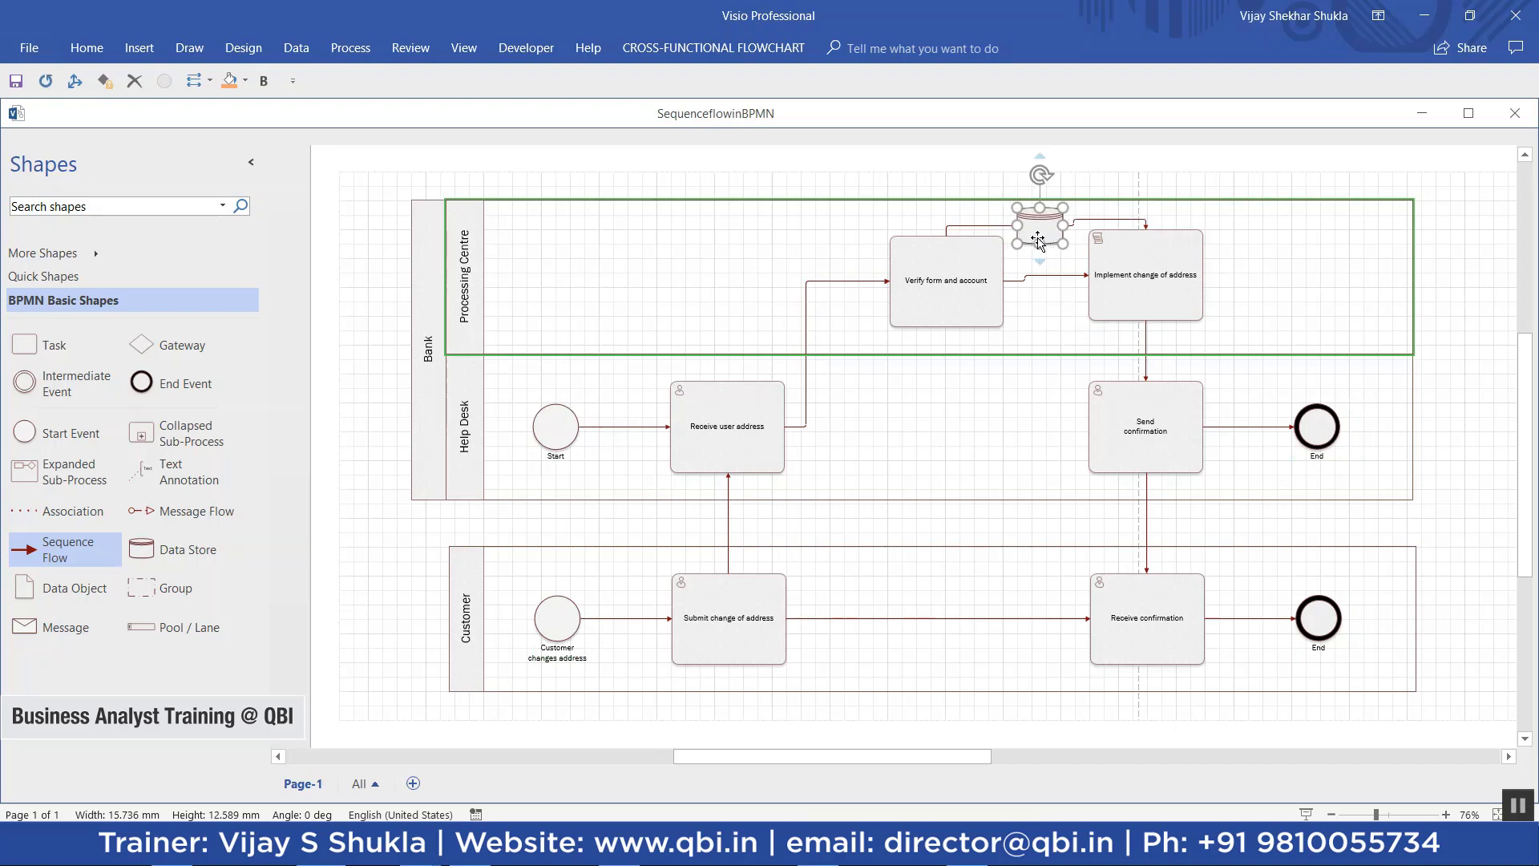
{"action": "key", "text": "Up"}
{"action": "key", "text": "Up"}
{"action": "left_click", "coordinate": [360, 337]}
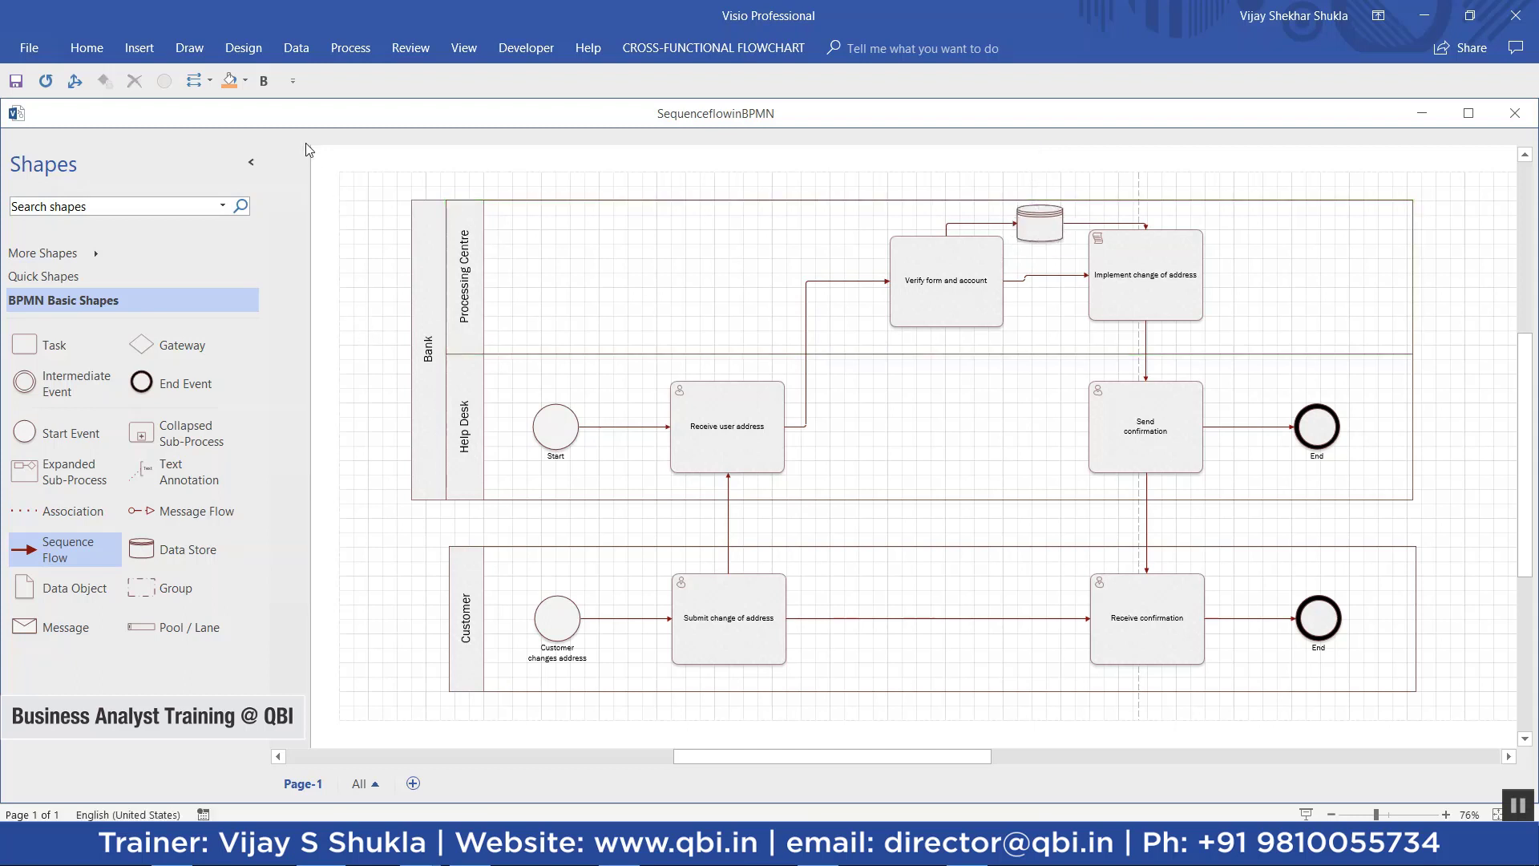
- Show the Issues window and check the diagram for rule violations
{"action": "left_click", "coordinate": [350, 50]}
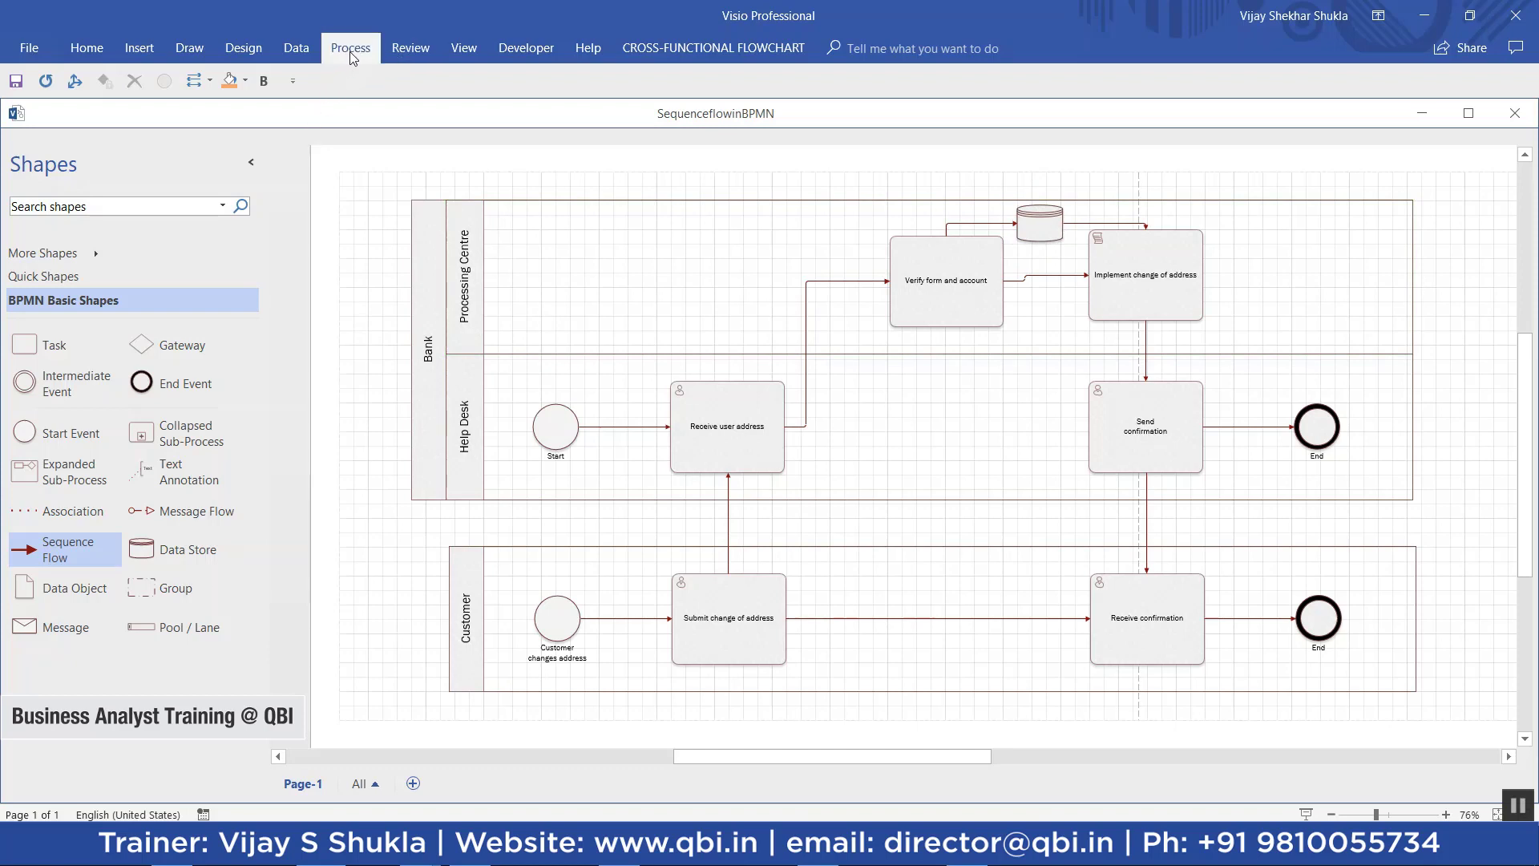
{"action": "left_click", "coordinate": [238, 115]}
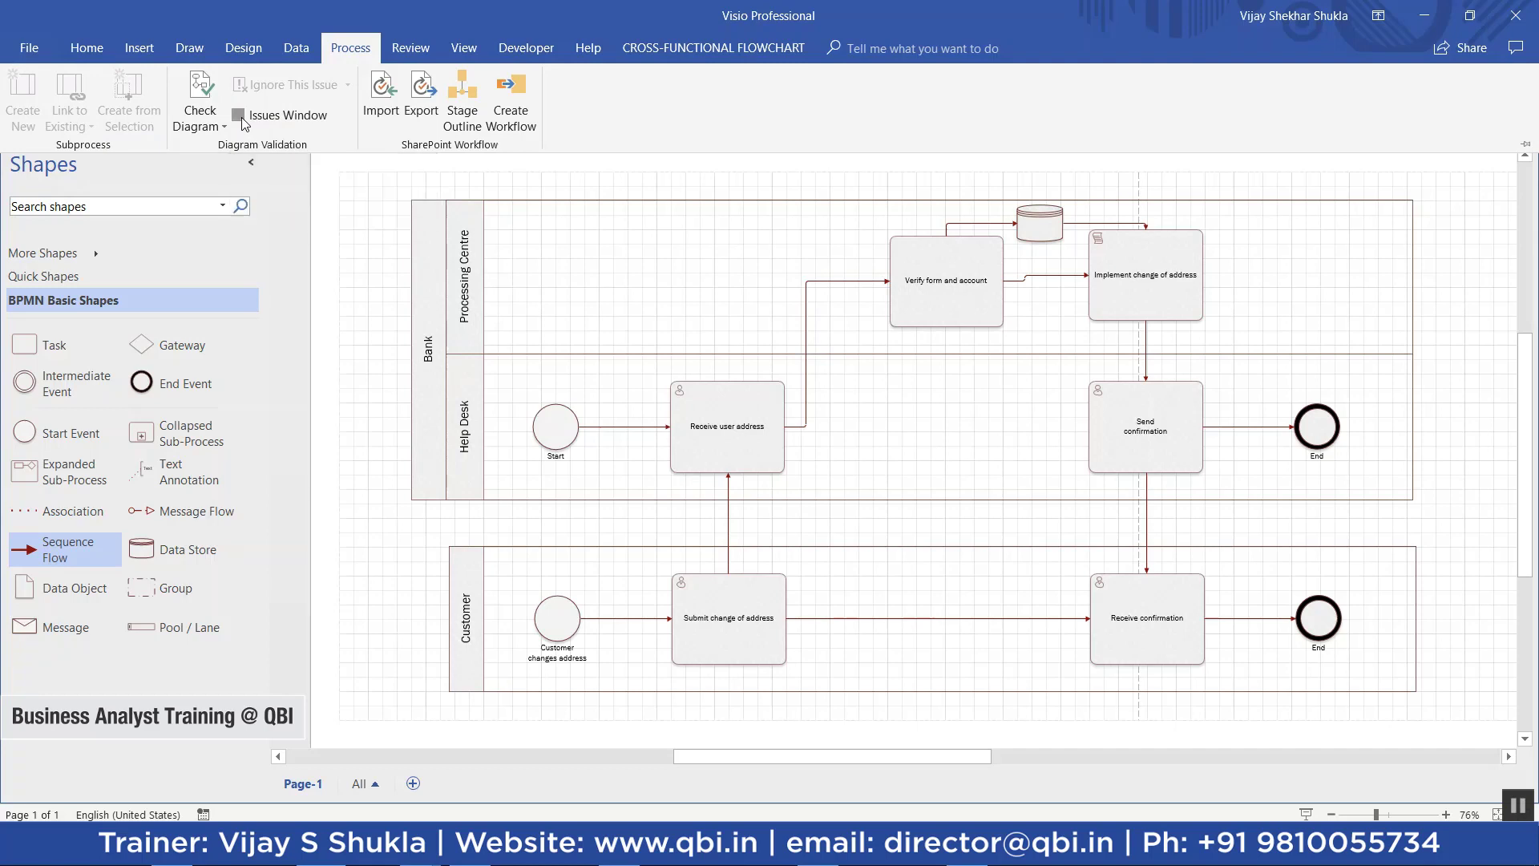
{"action": "left_click", "coordinate": [199, 92]}
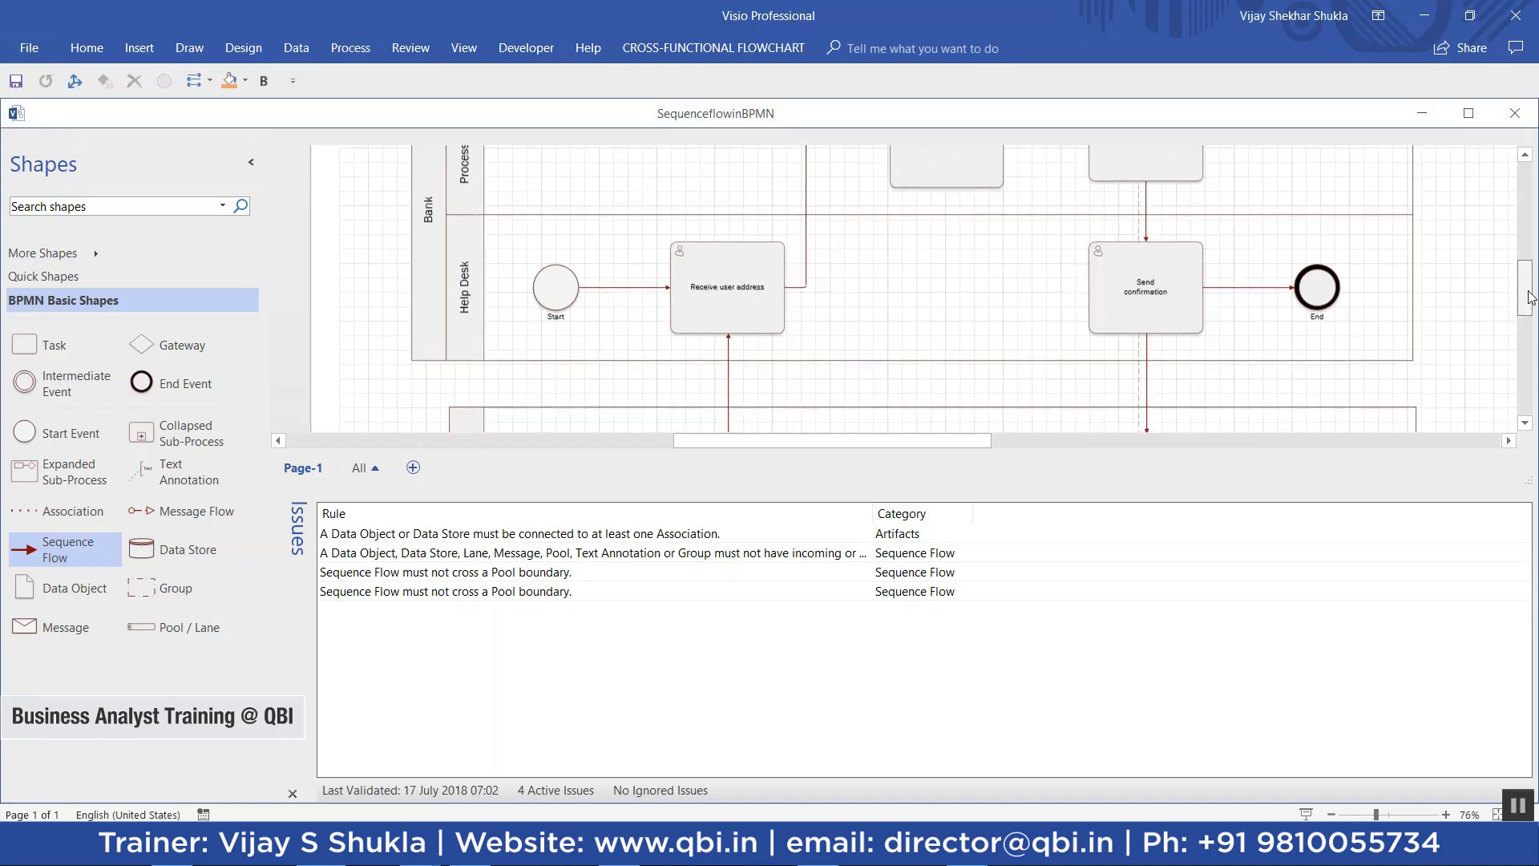
- Delete the Data Store between "Verify form and account" and "Implement change of address" along with its Sequence Flows
{"action": "left_click_drag", "start_coordinate": [1528, 301], "coordinate": [1528, 284]}
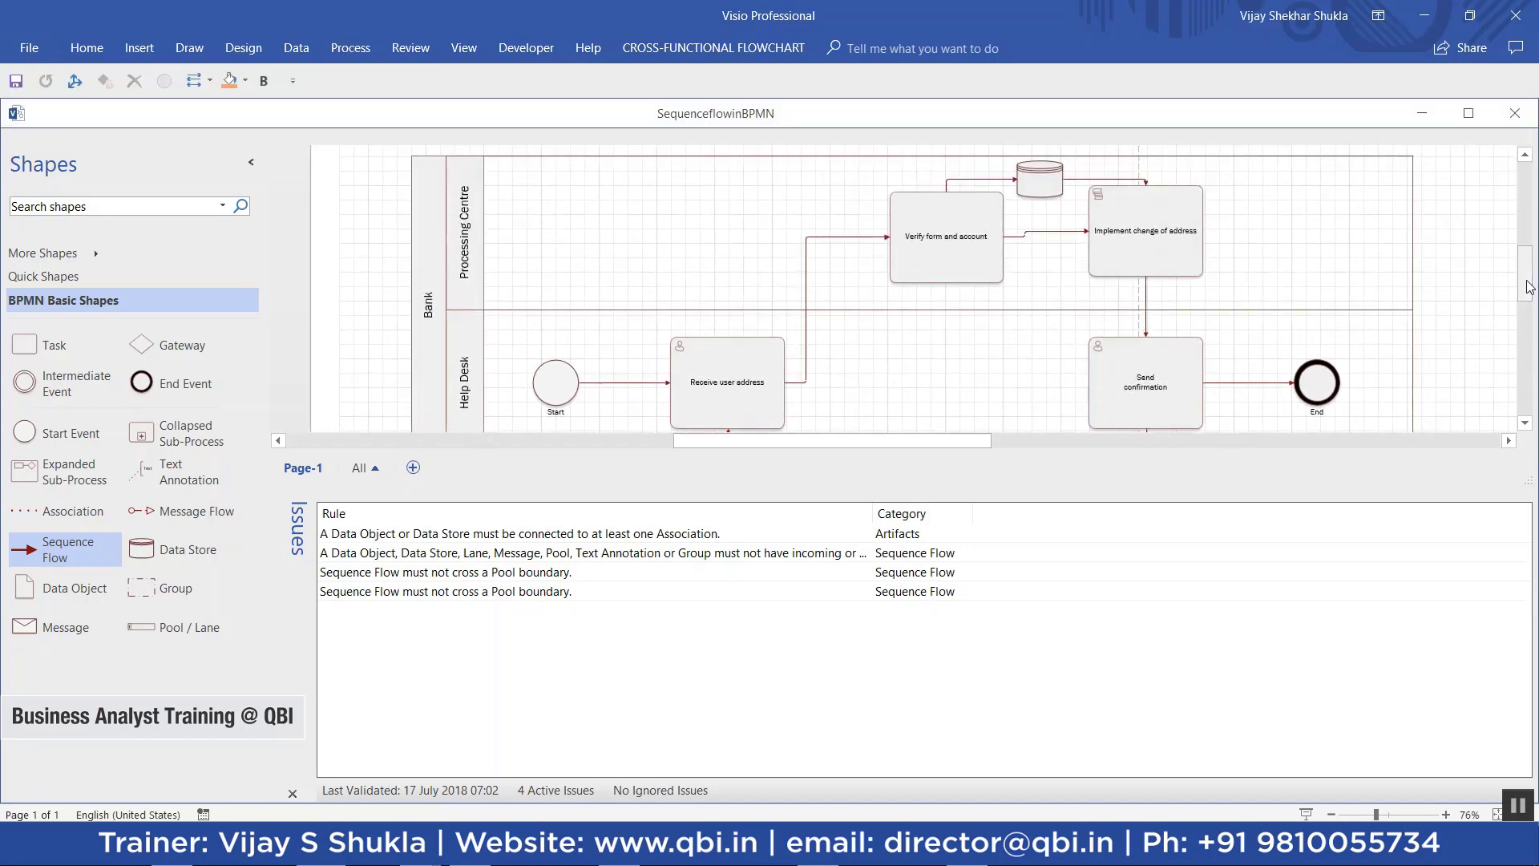
{"action": "left_click", "coordinate": [1043, 184]}
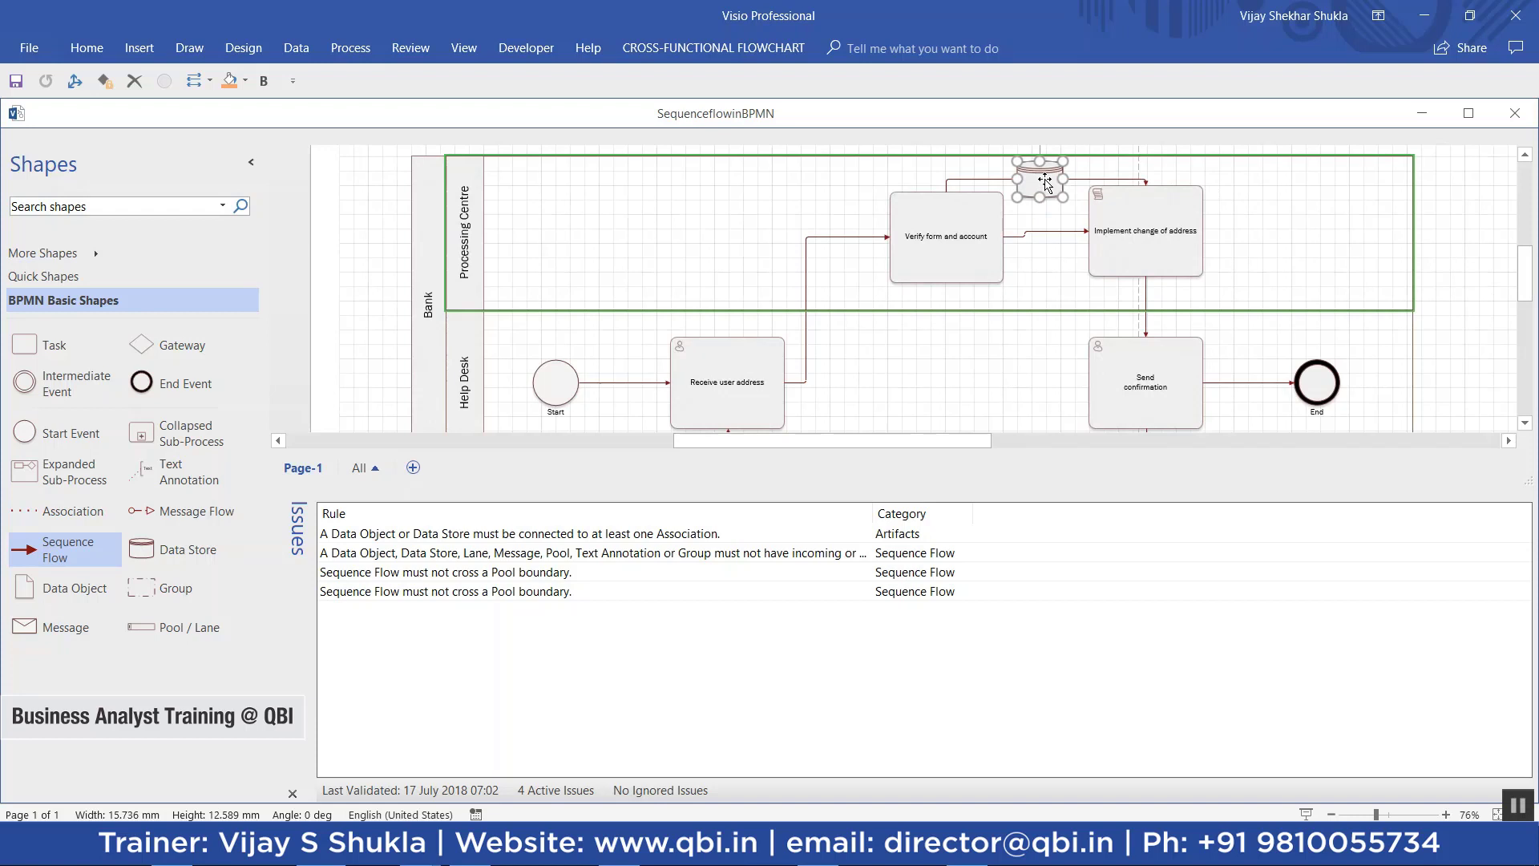
{"action": "key", "text": "Delete"}
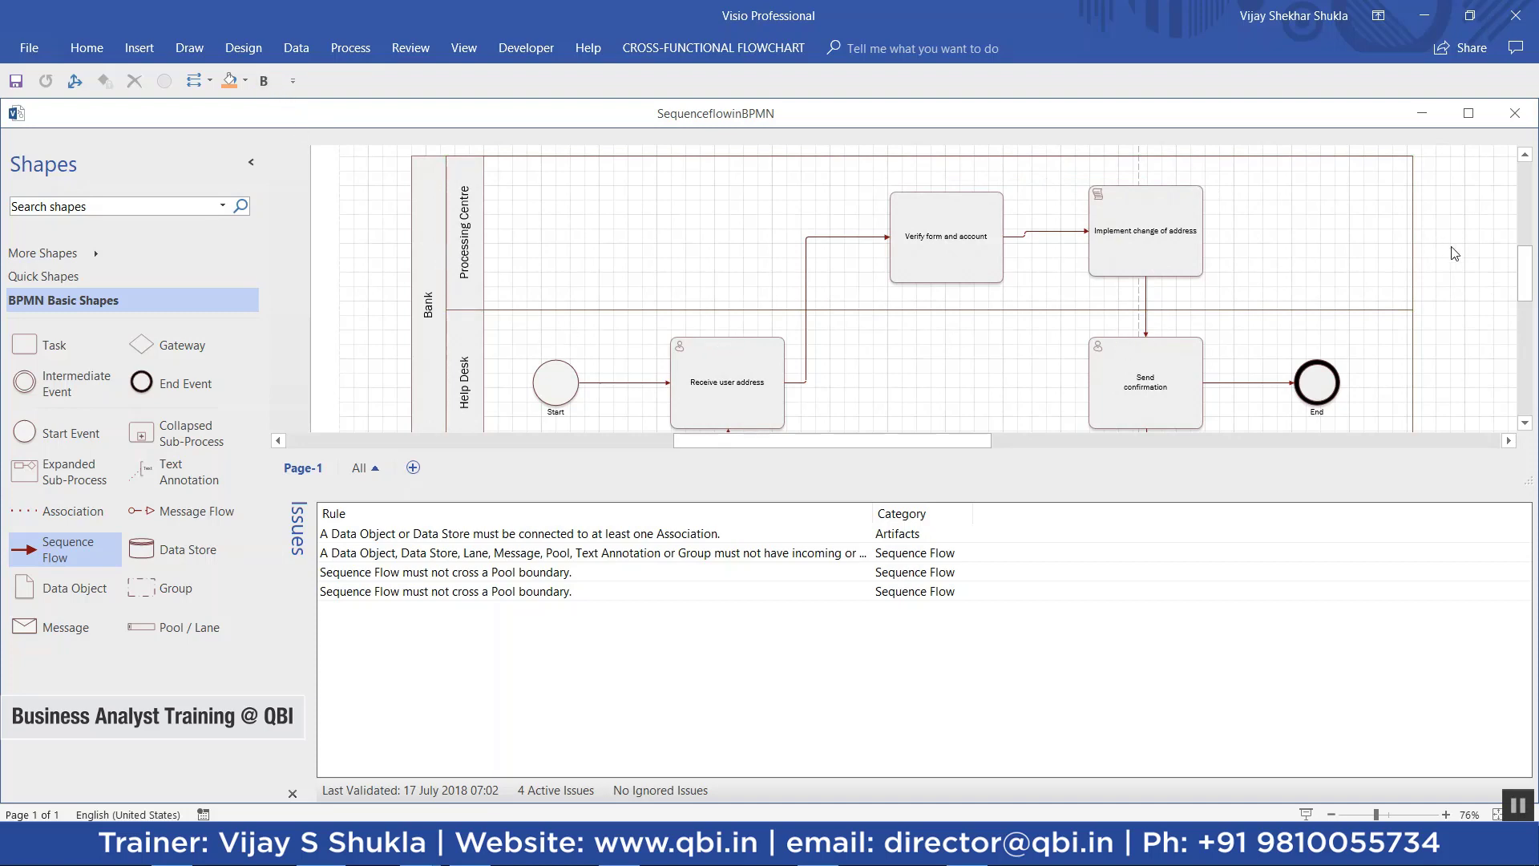
- Change the two Sequence Flows crossing between the Customer and Bank pools into Message Flows
{"action": "left_click_drag", "start_coordinate": [1529, 279], "coordinate": [1530, 311]}
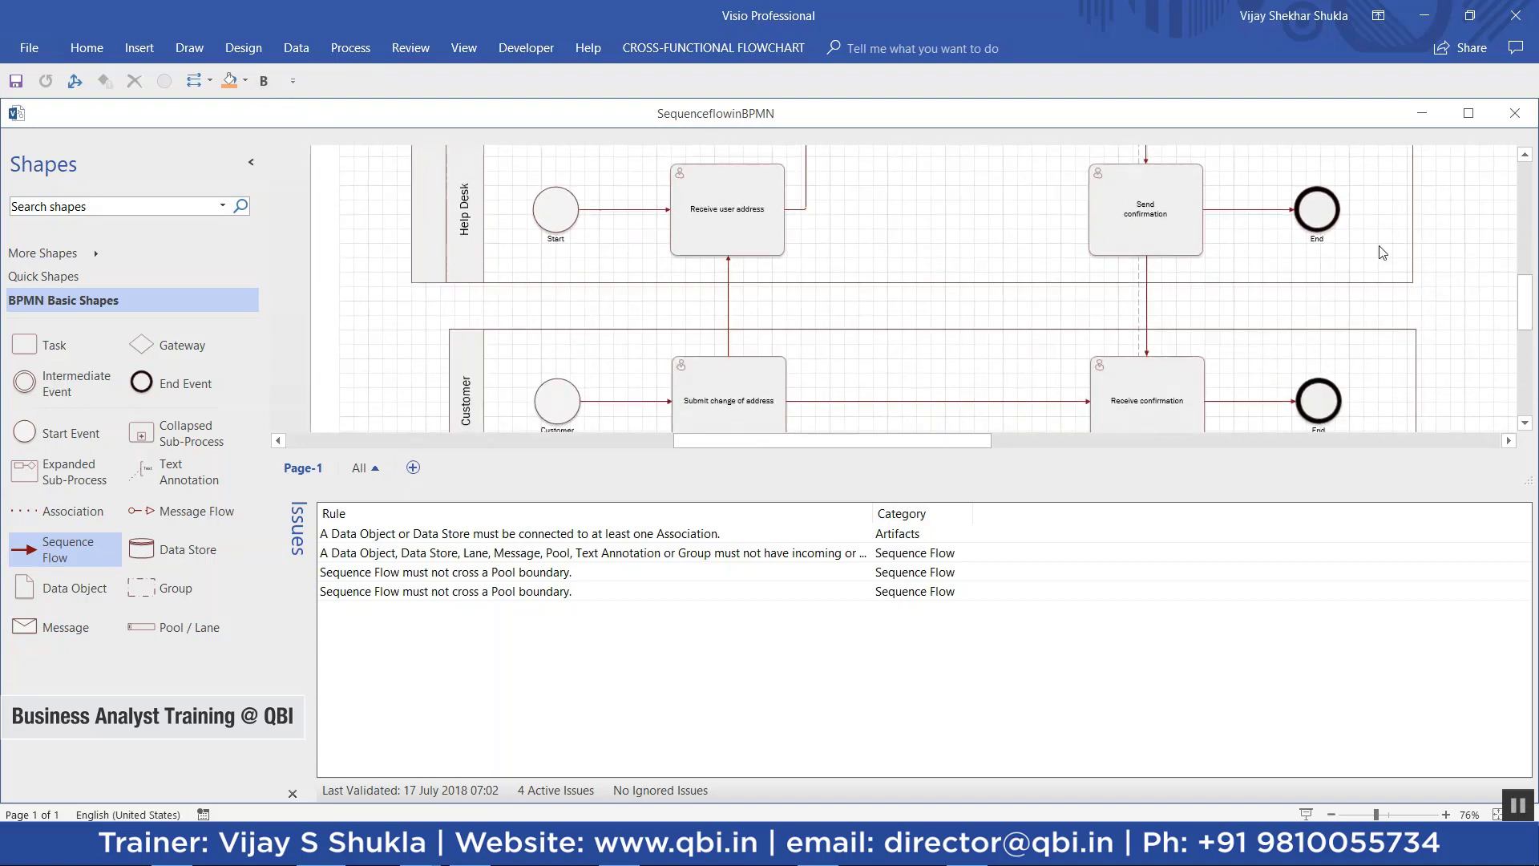
{"action": "left_click_drag", "start_coordinate": [876, 335], "coordinate": [832, 311]}
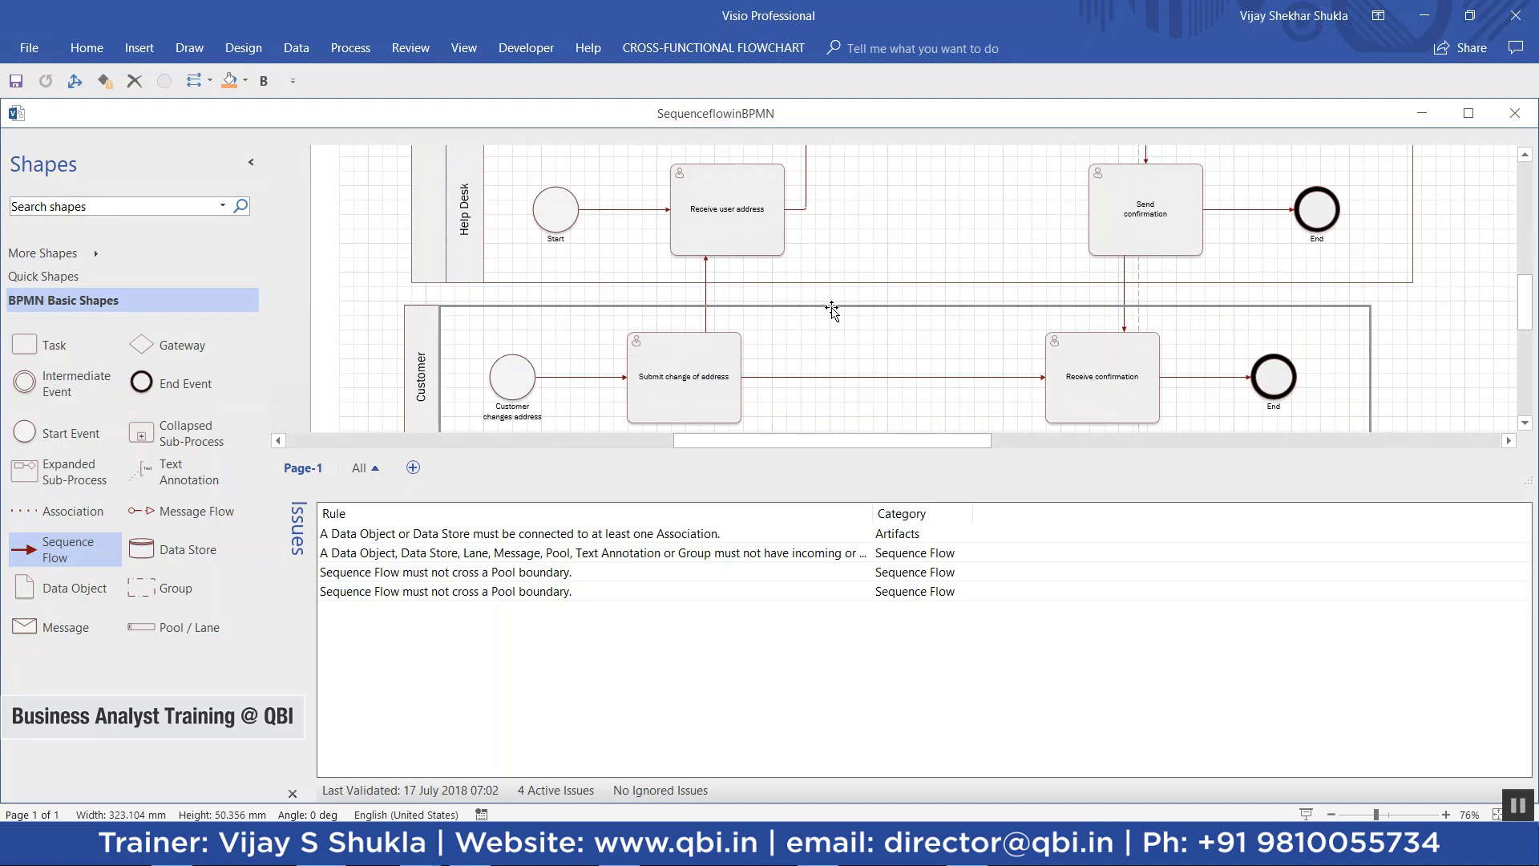
{"action": "key", "text": "ctrl+z"}
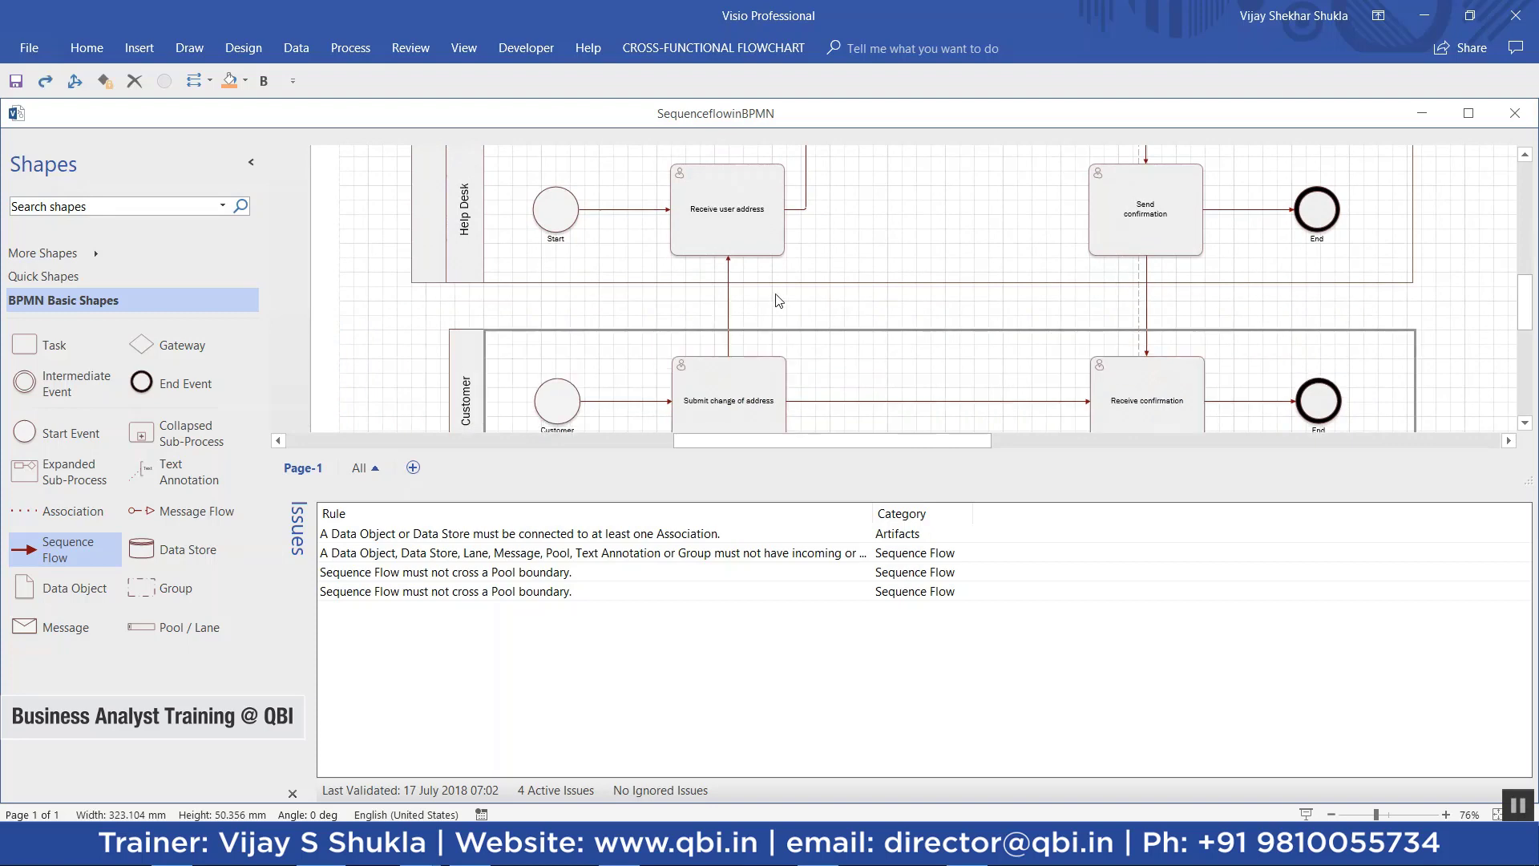
{"action": "right_click", "coordinate": [729, 297]}
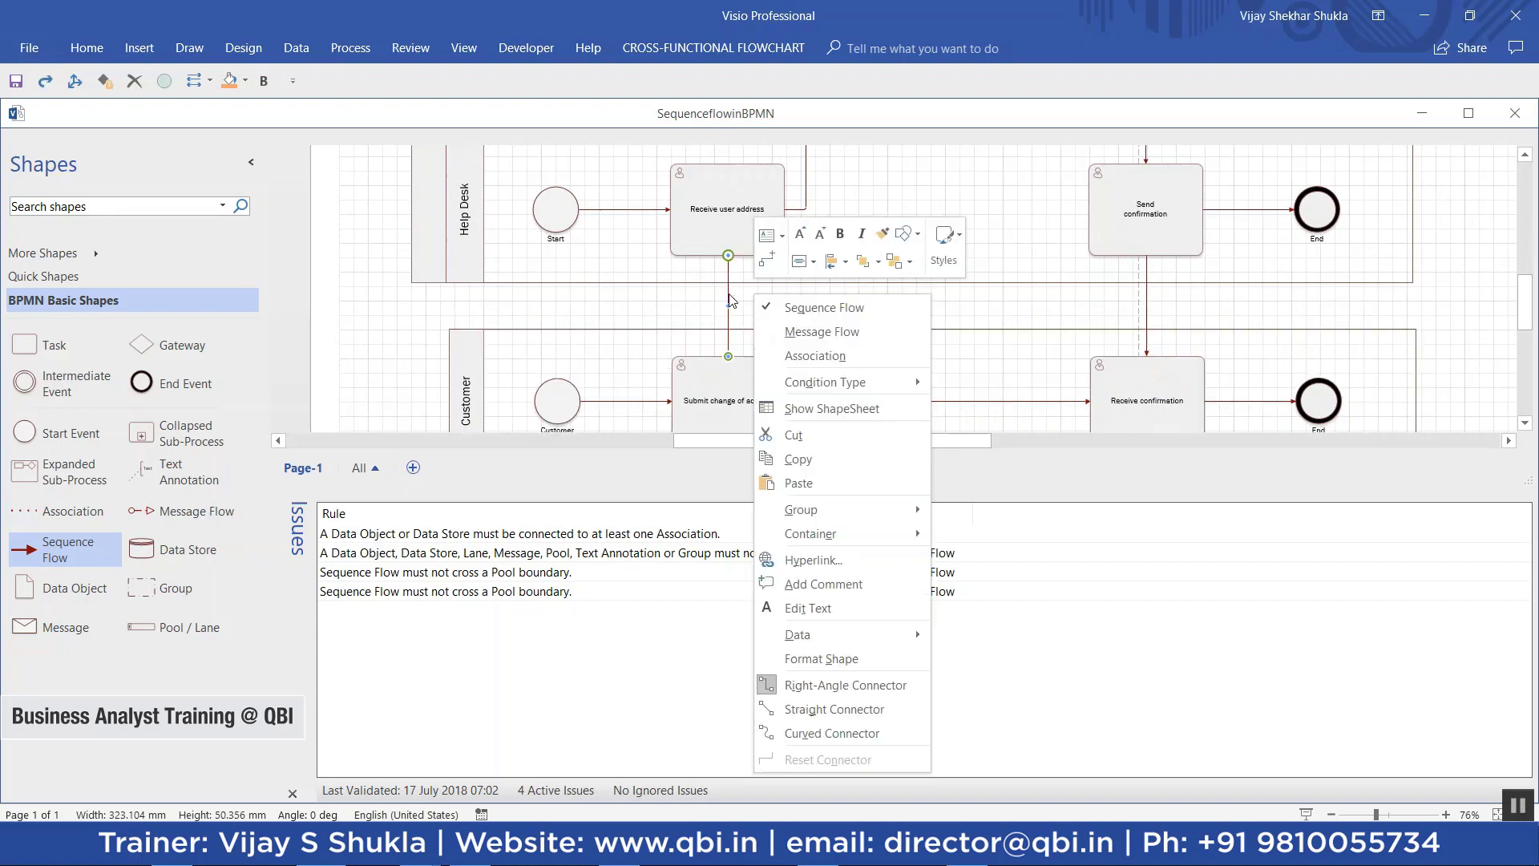
{"action": "left_click", "coordinate": [728, 301]}
{"action": "right_click", "coordinate": [728, 301]}
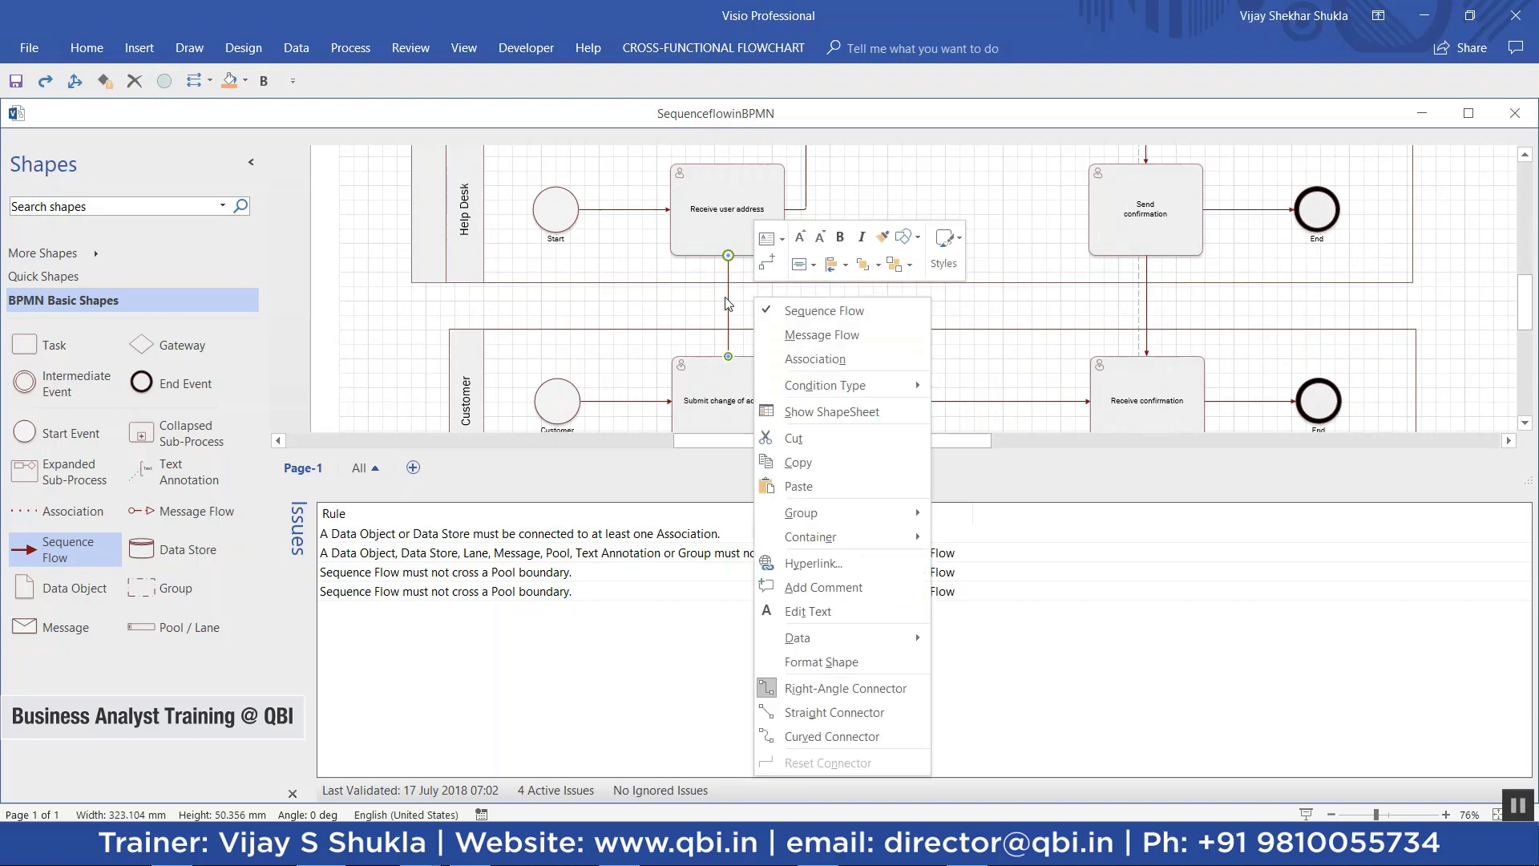
{"action": "left_click", "coordinate": [800, 335]}
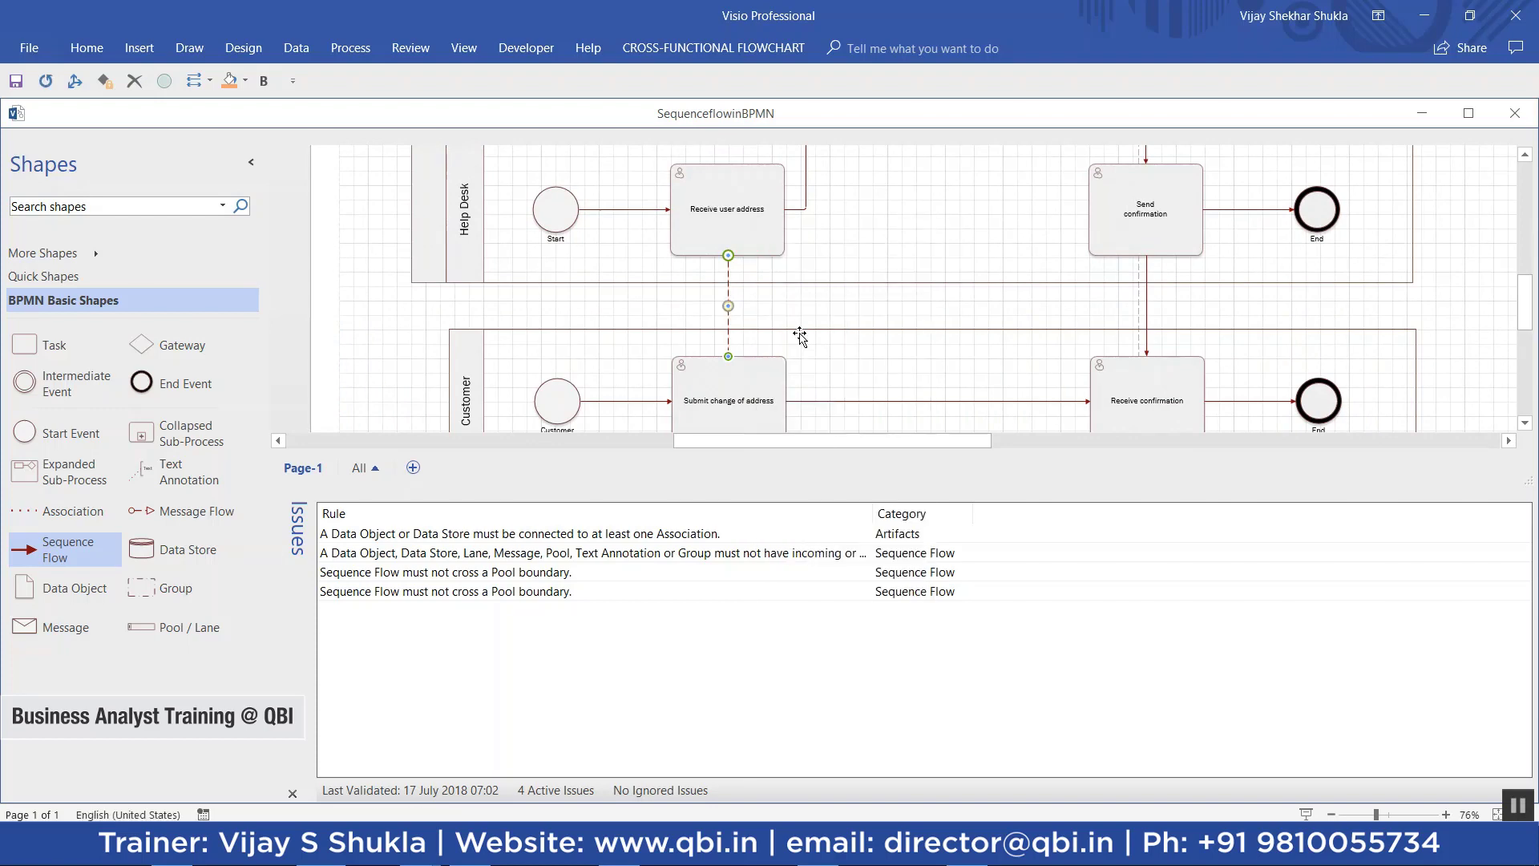
{"action": "right_click", "coordinate": [1146, 303]}
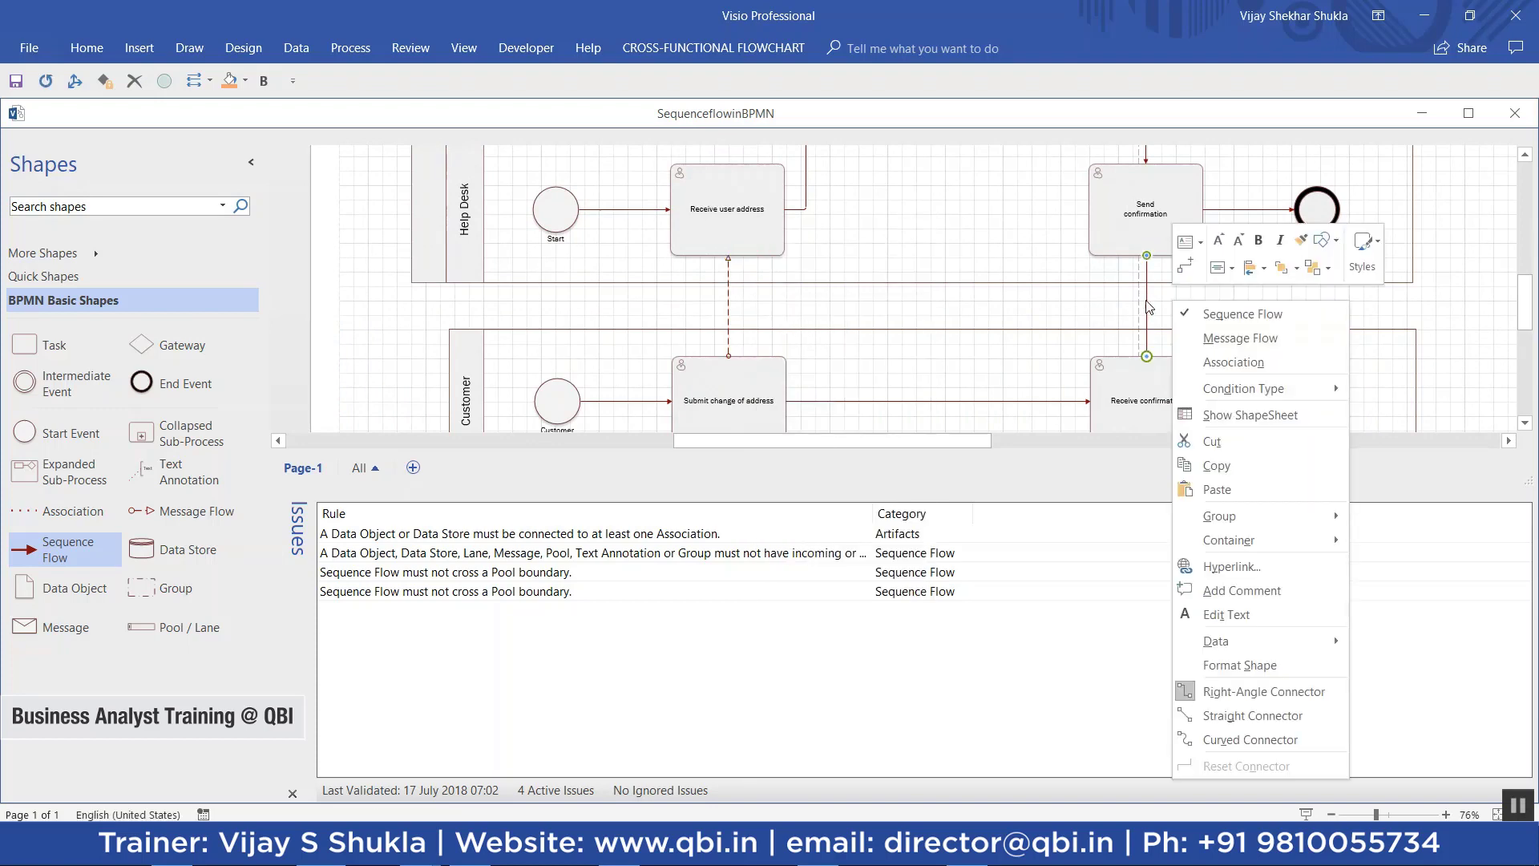
{"action": "left_click", "coordinate": [1214, 339]}
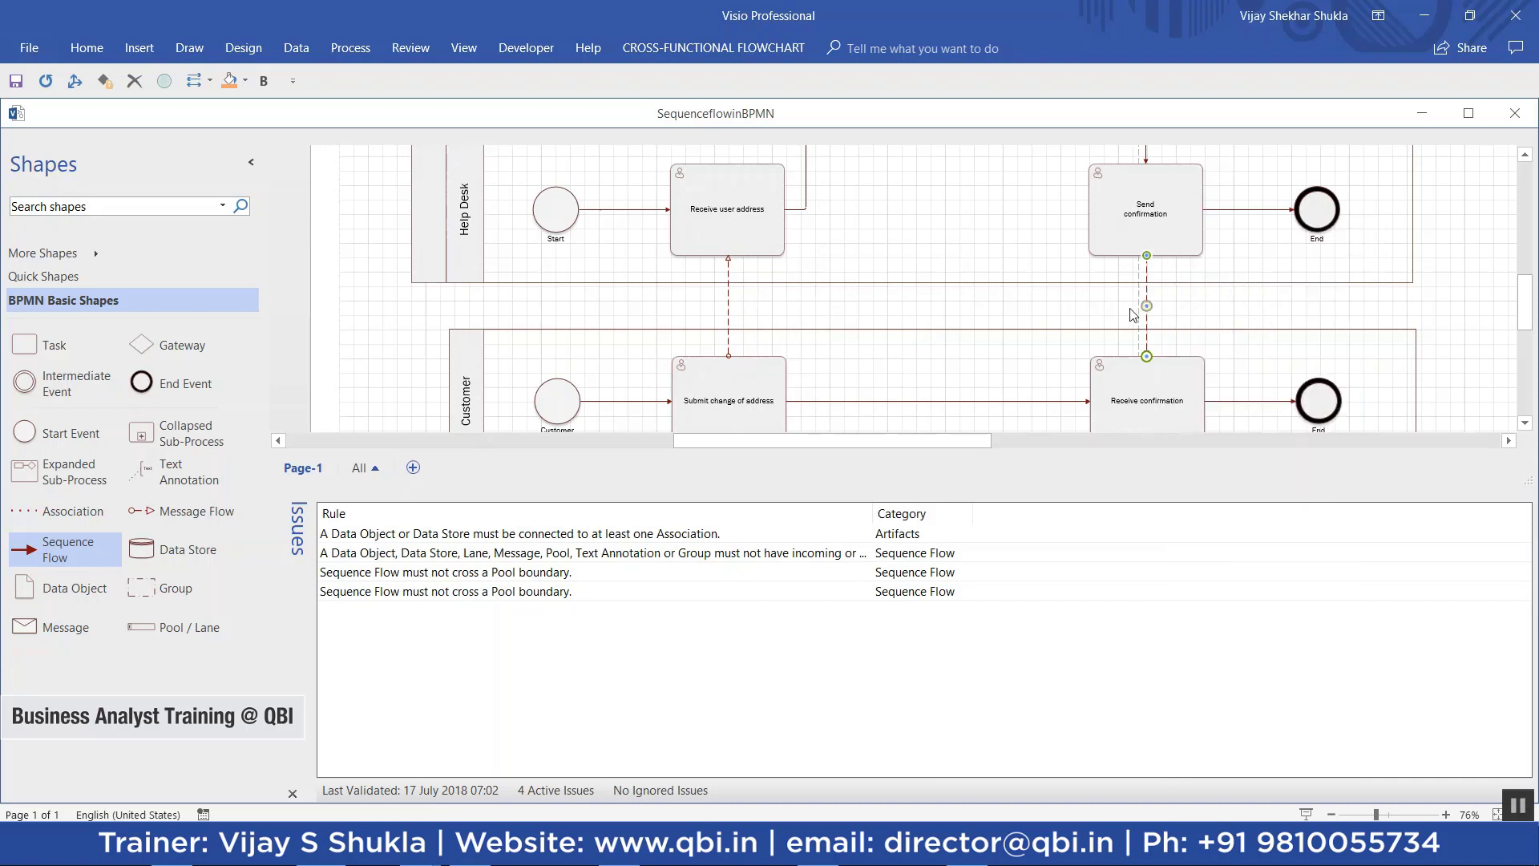
- Check the corrected diagram against the rules again, dismiss the validation result, and hide the Issues window
{"action": "left_click", "coordinate": [363, 53]}
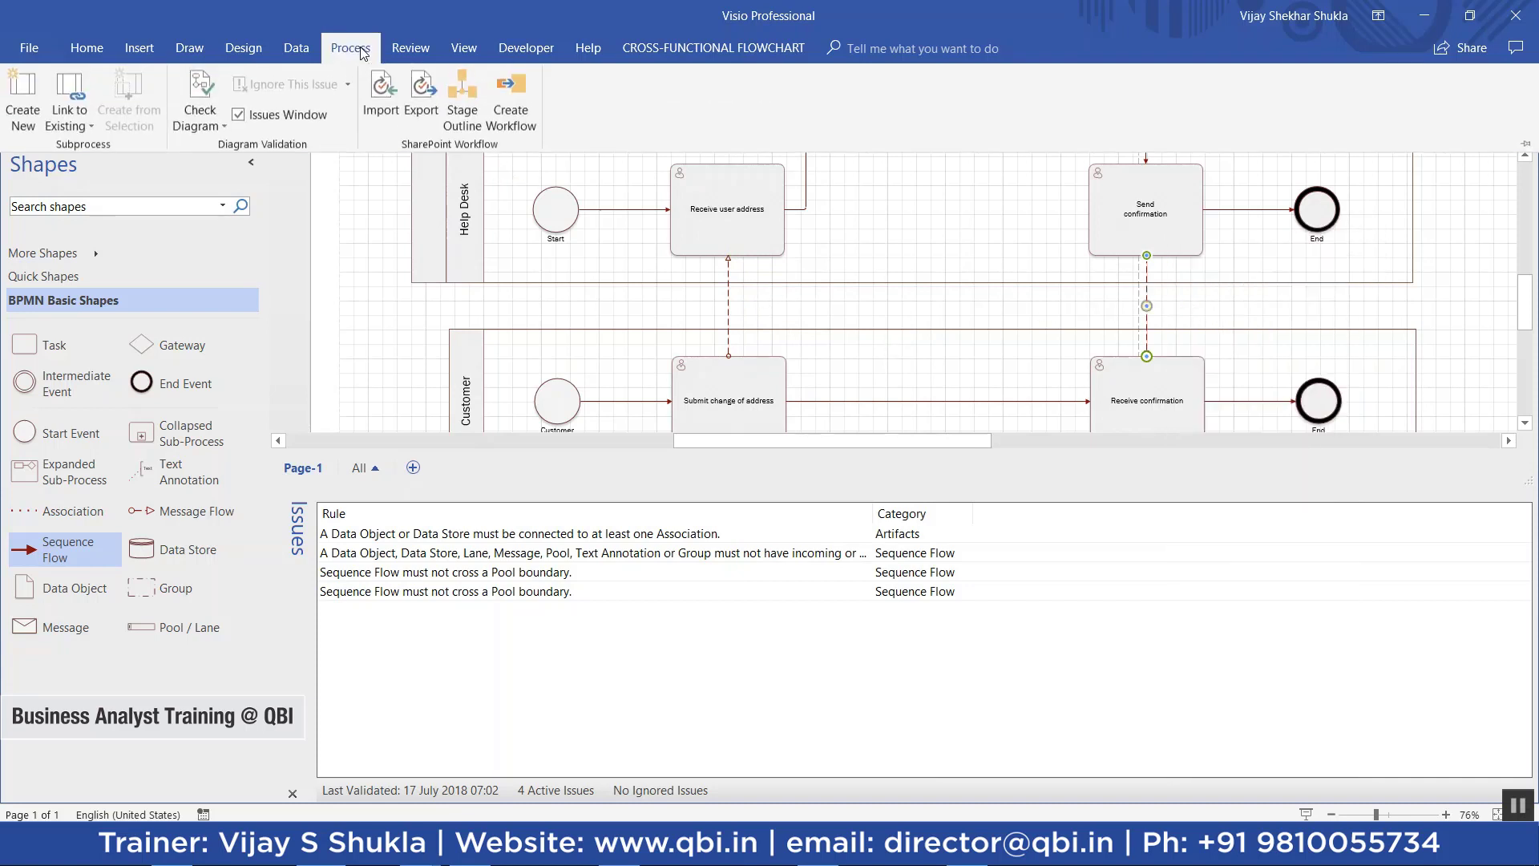
{"action": "left_click", "coordinate": [201, 94]}
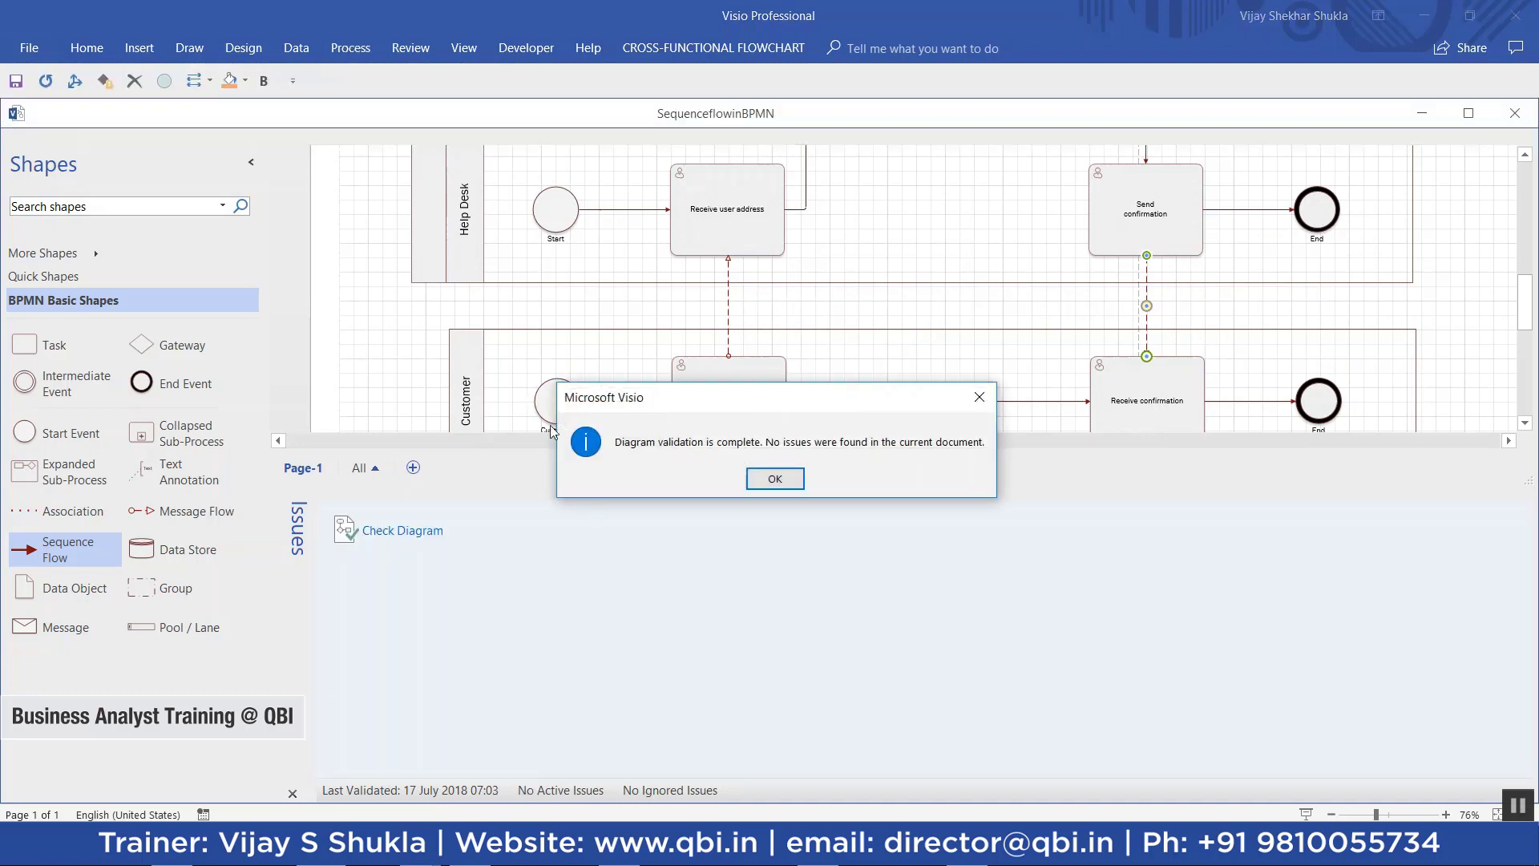
{"action": "left_click", "coordinate": [774, 477]}
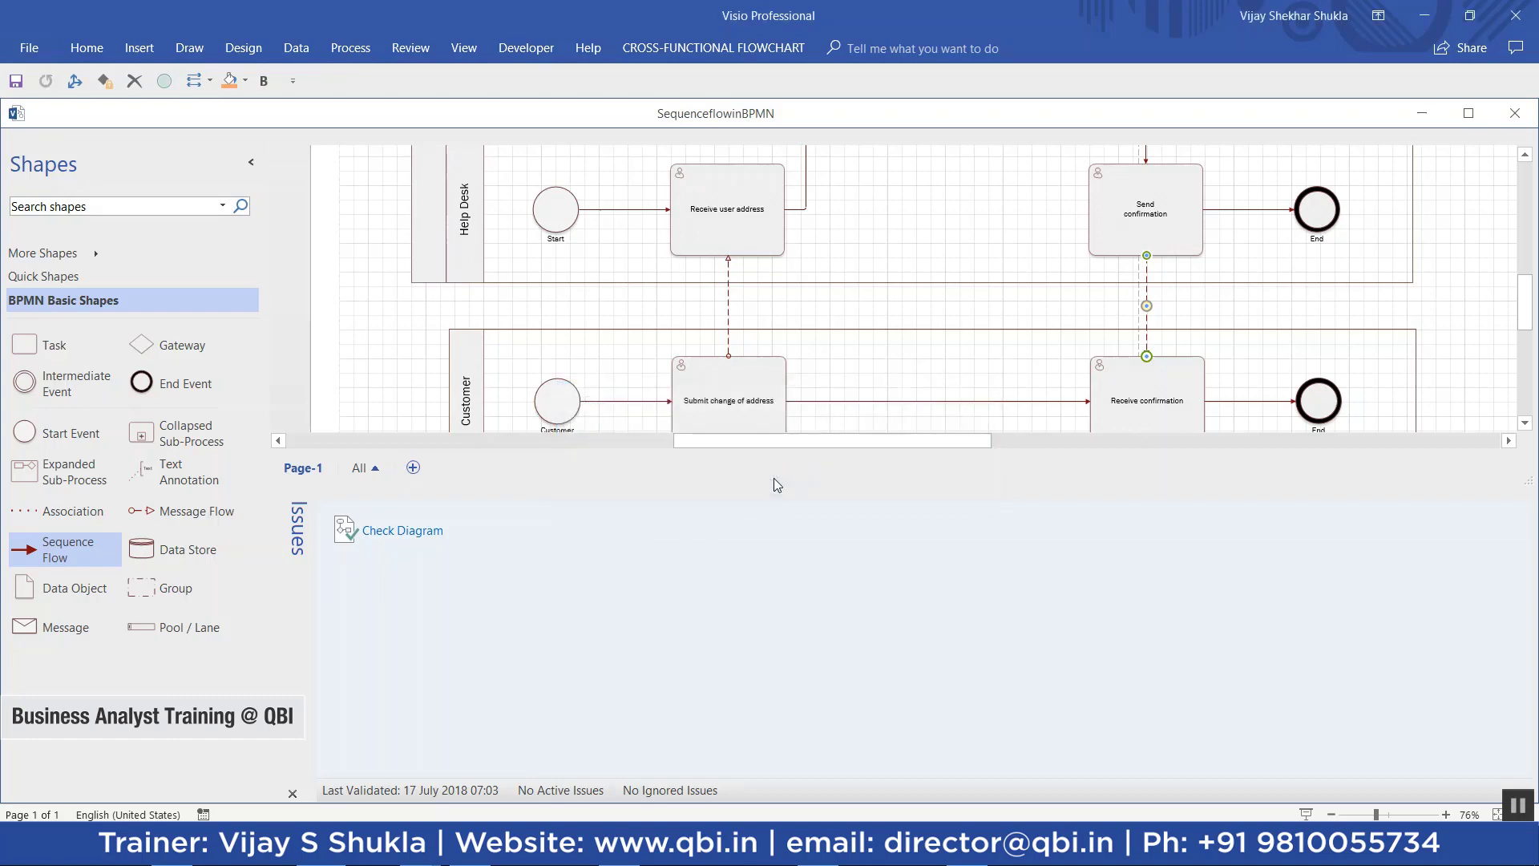
{"action": "left_click", "coordinate": [350, 48]}
{"action": "left_click", "coordinate": [239, 115]}
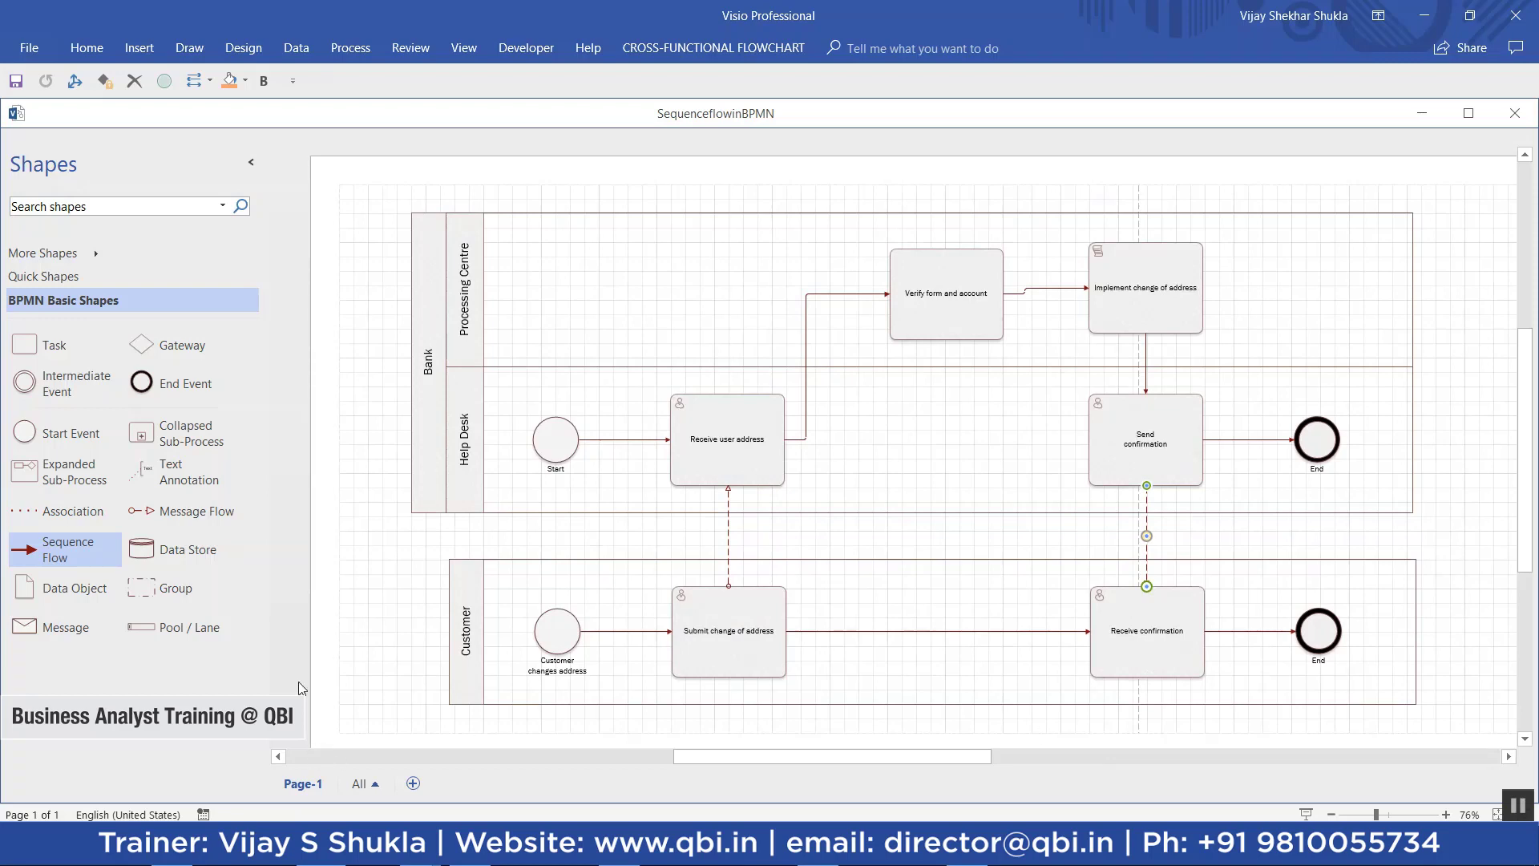
- Nudge "Implement change of address" down until it is level with "Verify form and account" and their Sequence Flow runs straight
{"action": "left_click_drag", "start_coordinate": [1375, 813], "coordinate": [1369, 816]}
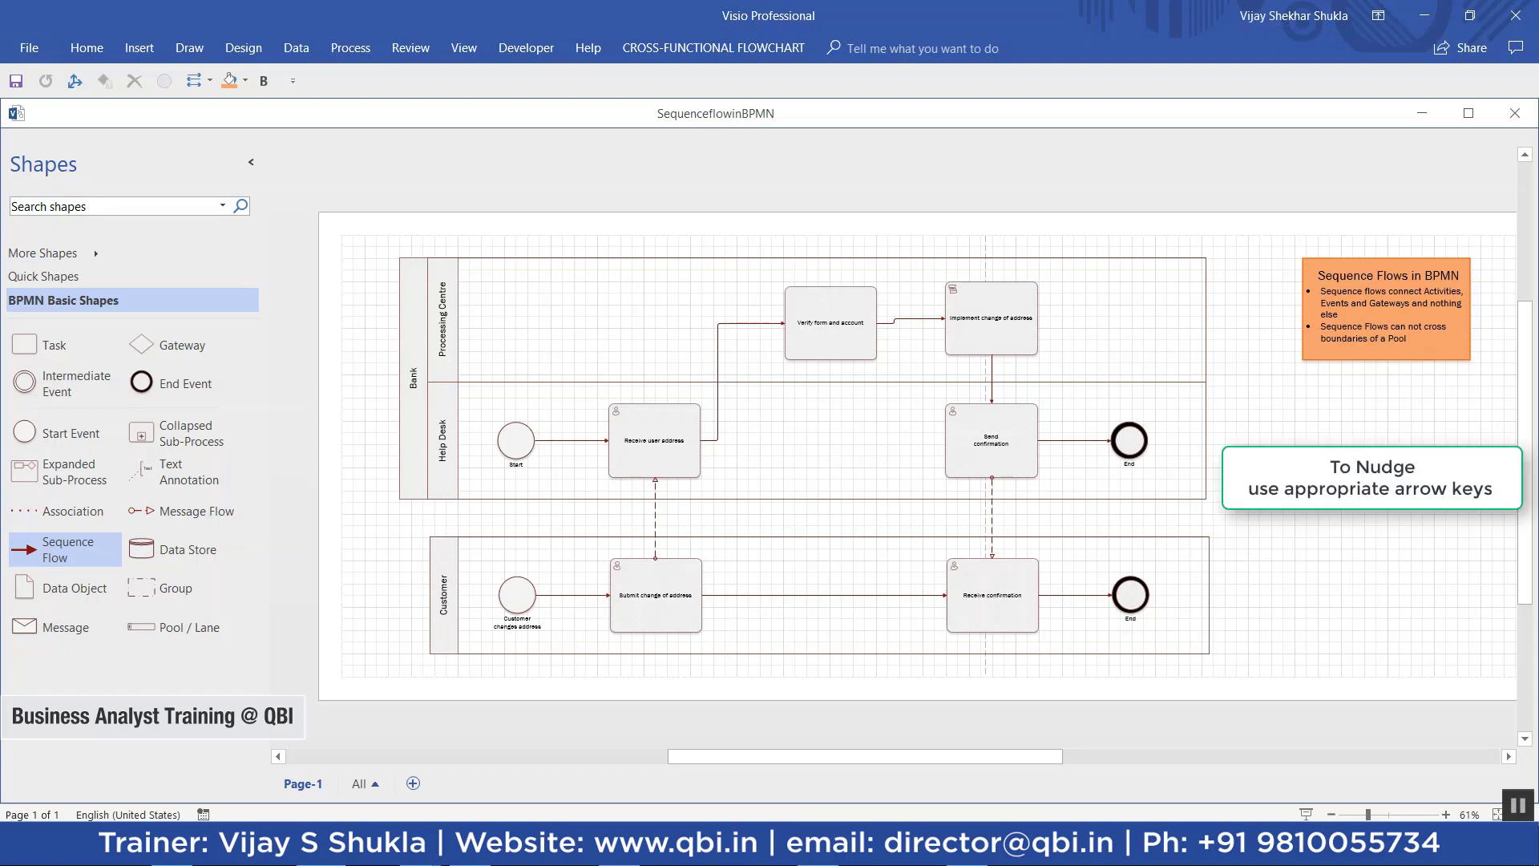
{"action": "left_click", "coordinate": [1005, 340]}
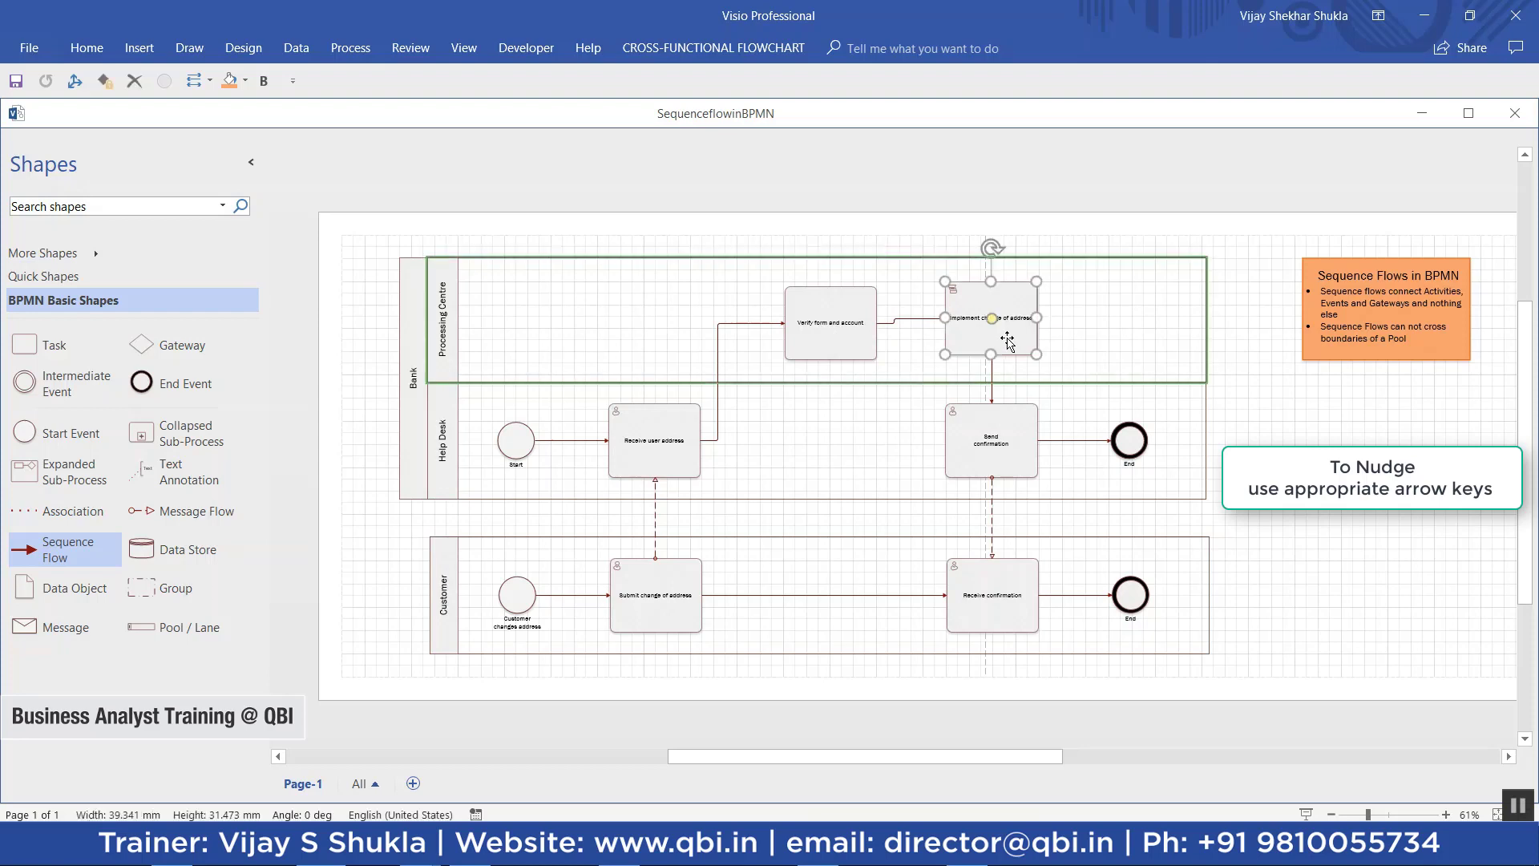
{"action": "key", "text": "Up"}
{"action": "key", "text": "Up"}
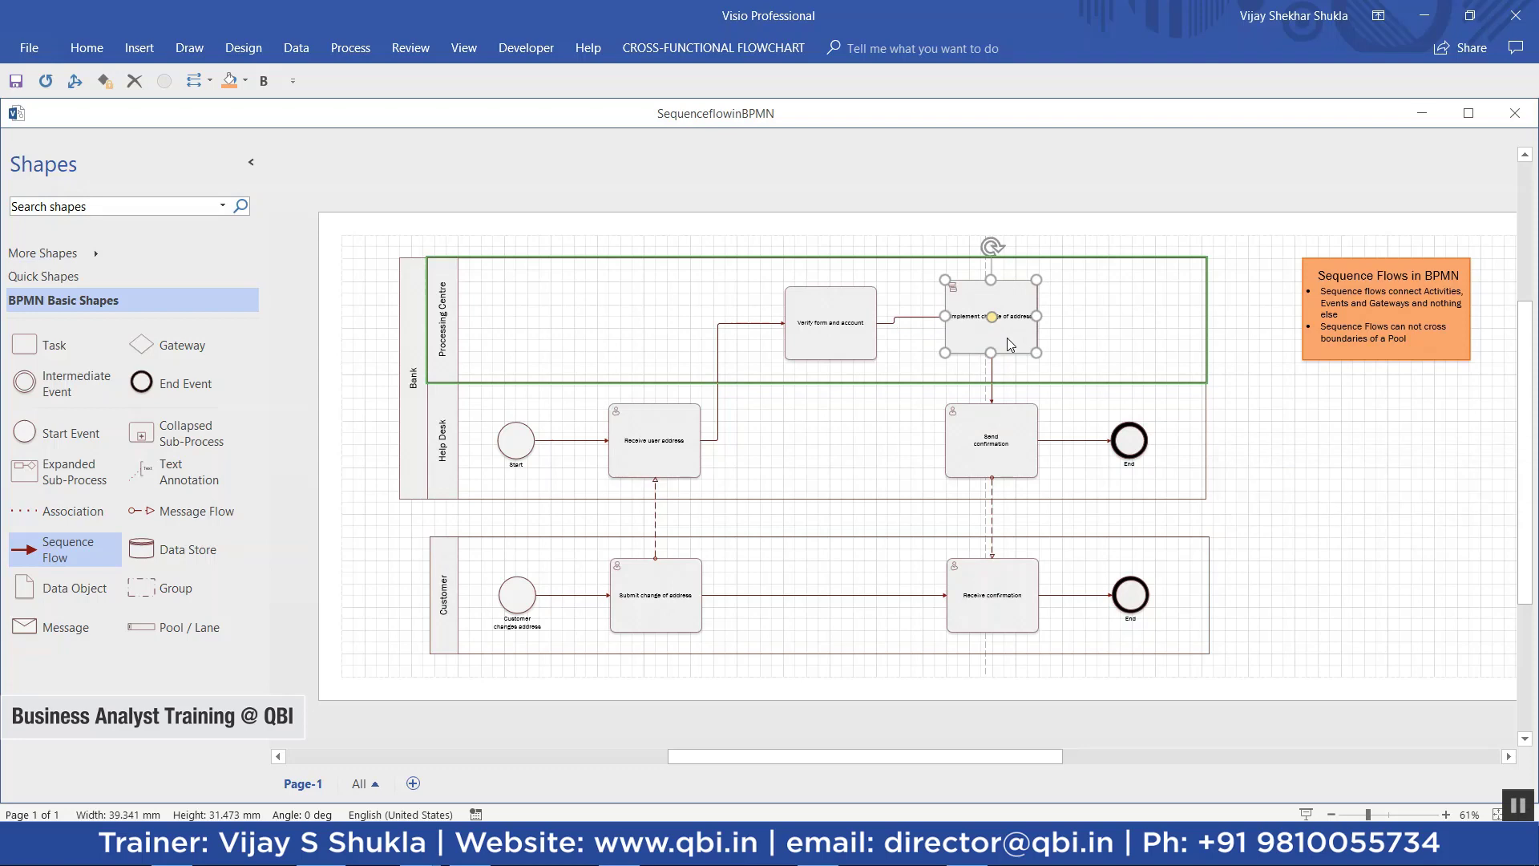
{"action": "key", "text": "Down"}
{"action": "key", "text": "Down"}
{"action": "key", "text": "Down"}
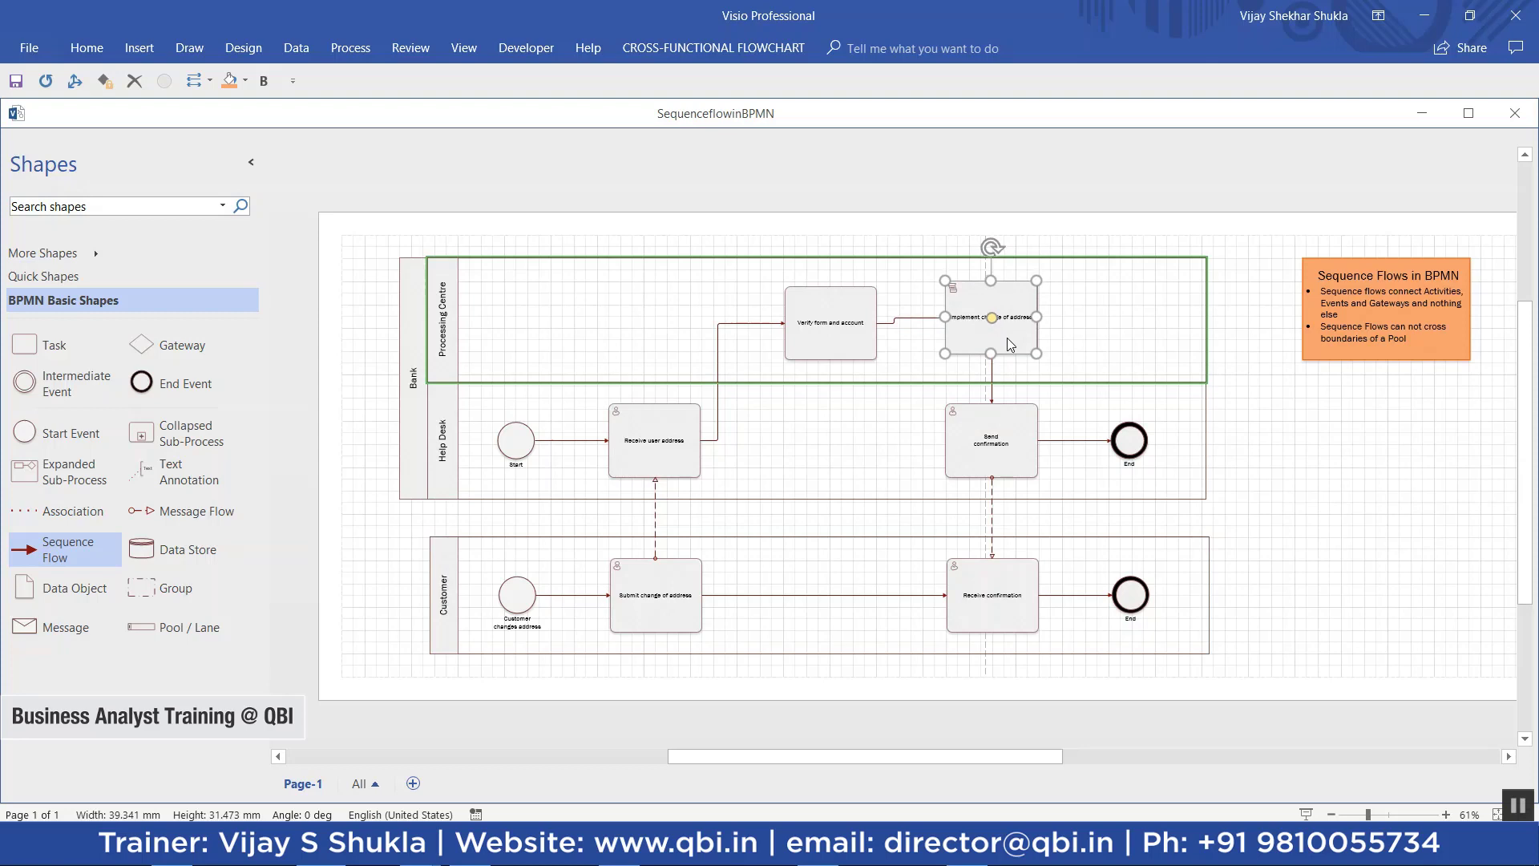
{"action": "key", "text": "Down"}
{"action": "key", "text": "Down"}
{"action": "key", "text": "Down"}
{"action": "key", "text": "Down"}
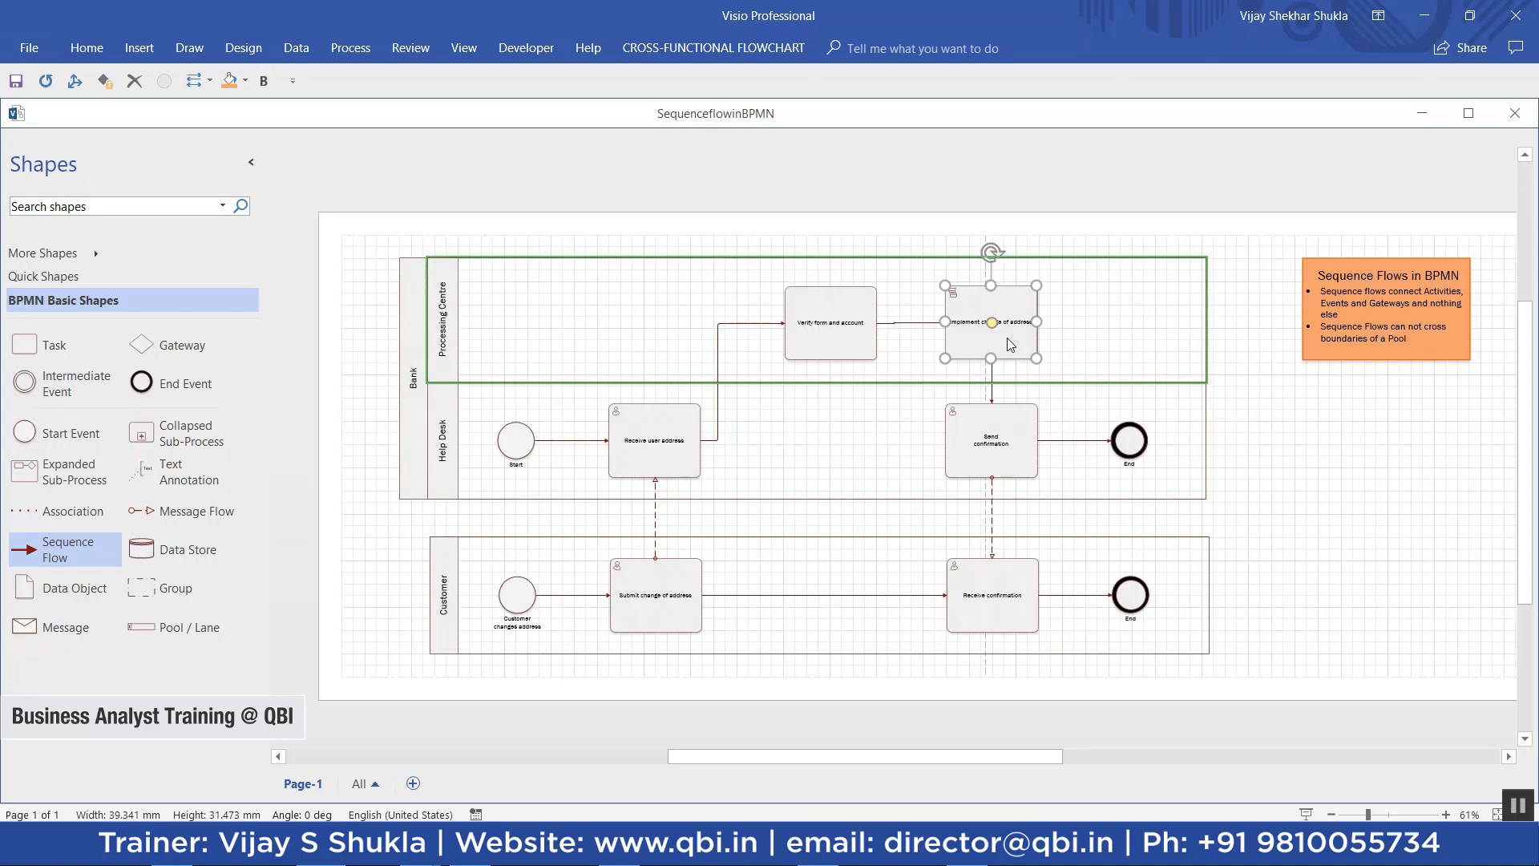
{"action": "key", "text": "Down"}
{"action": "left_click", "coordinate": [1360, 473]}
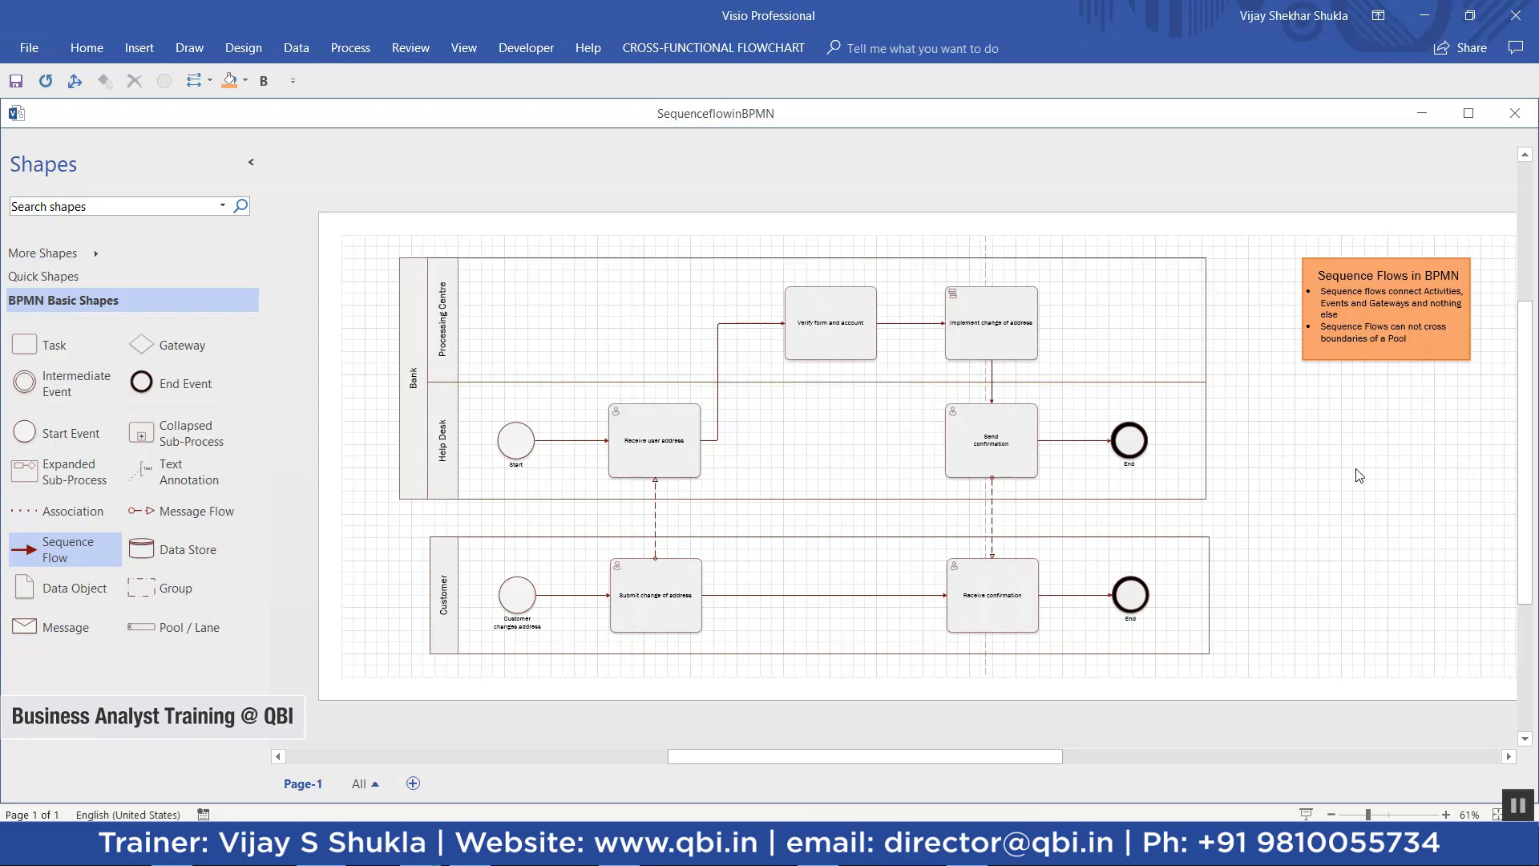